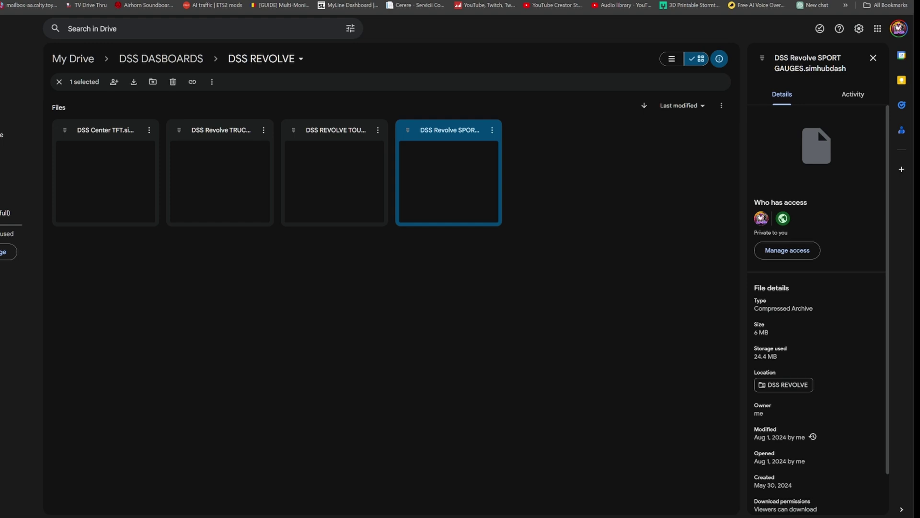
- Upload the five .simhubdash dashboards to DSS REVOLVE, replacing and then deleting and re-uploading the old copies
drag(1, 222, 312, 300)
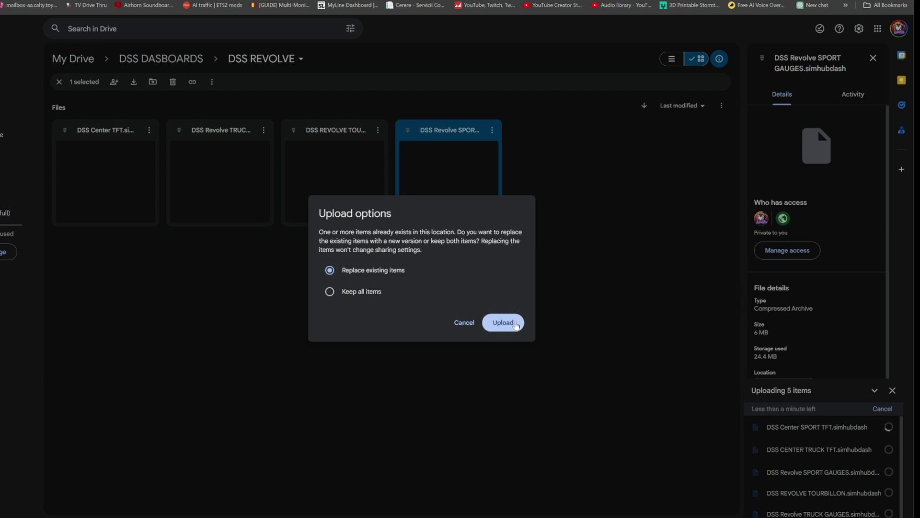
click(514, 323)
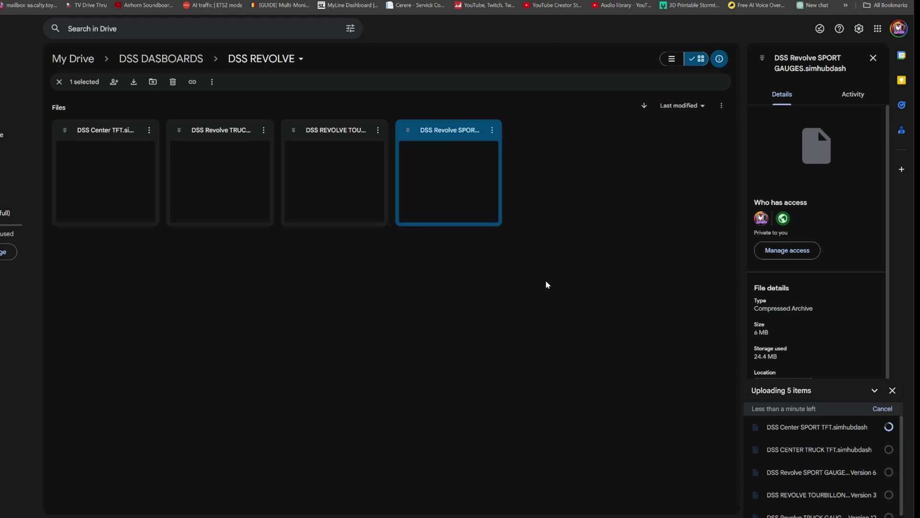
key(Delete)
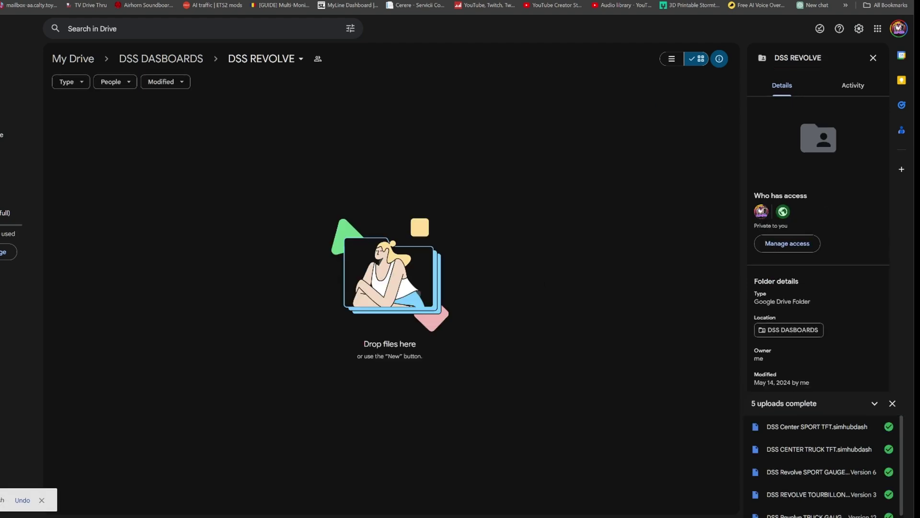
drag(0, 192, 422, 199)
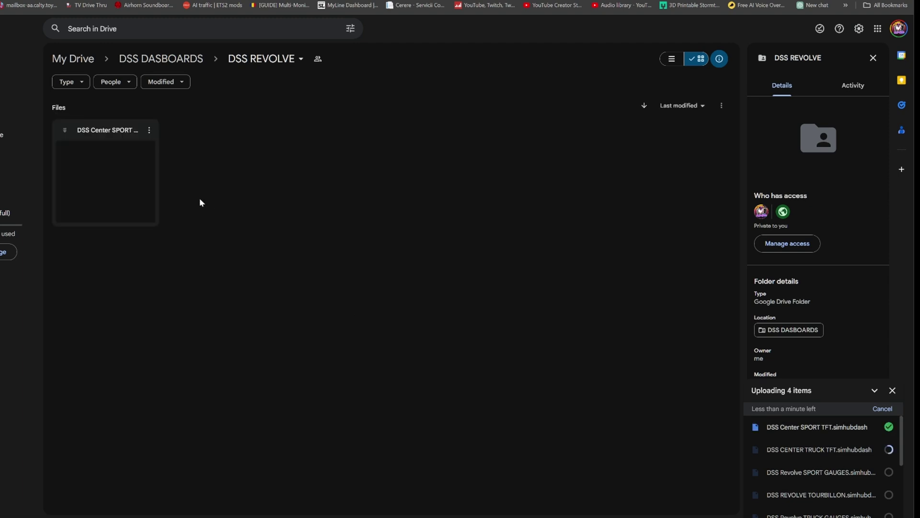
click(149, 130)
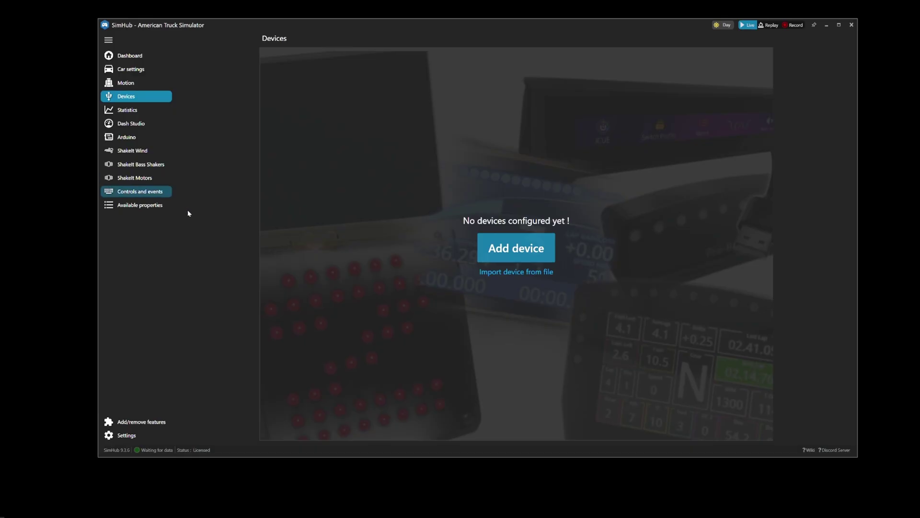
- Add the detected Generic Vocore Screen as a device and rename it 'Left screen'
click(530, 253)
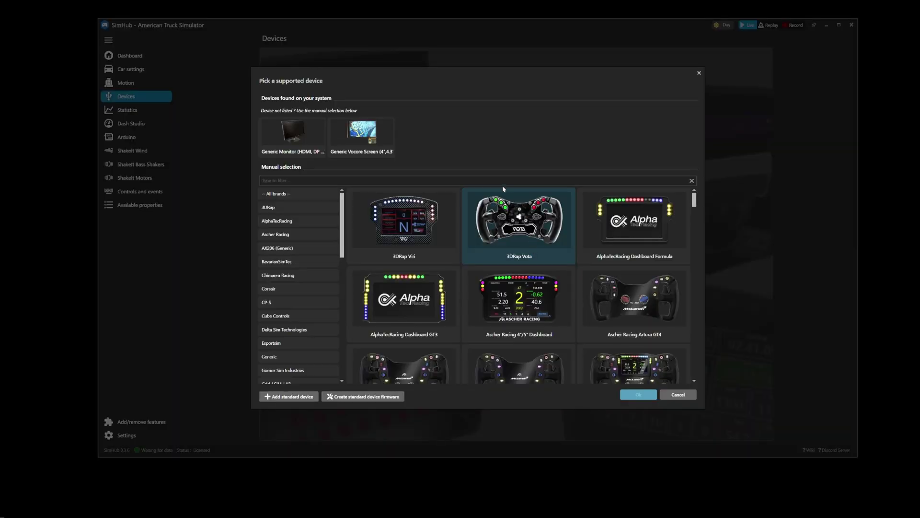
double_click(369, 141)
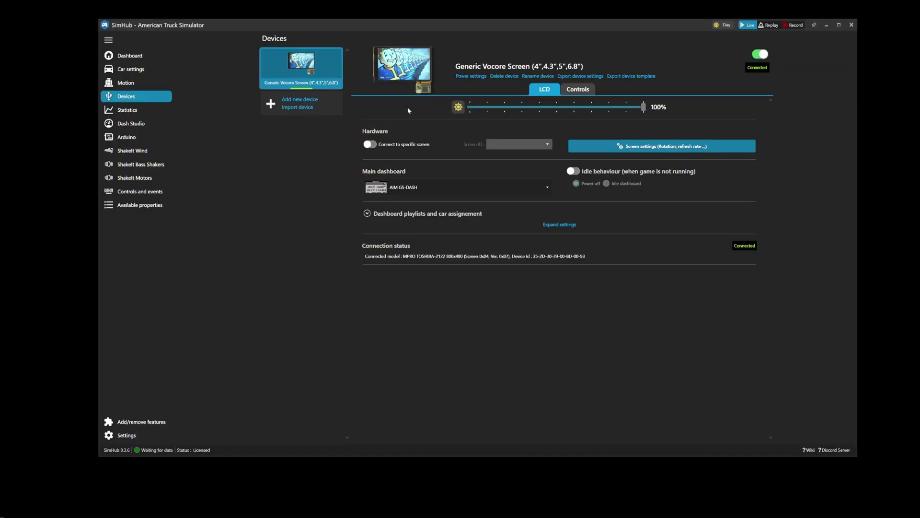
click(535, 77)
key(BackSpace)
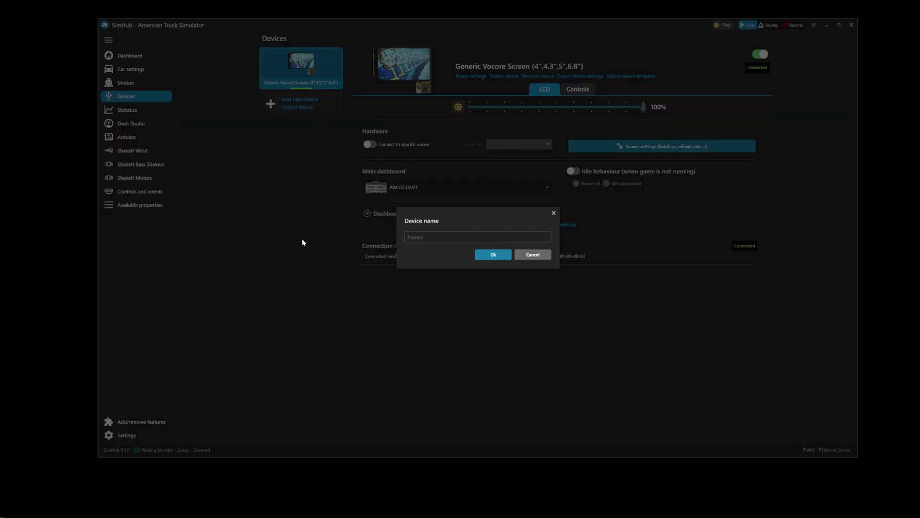
text(Left screen)
click(497, 254)
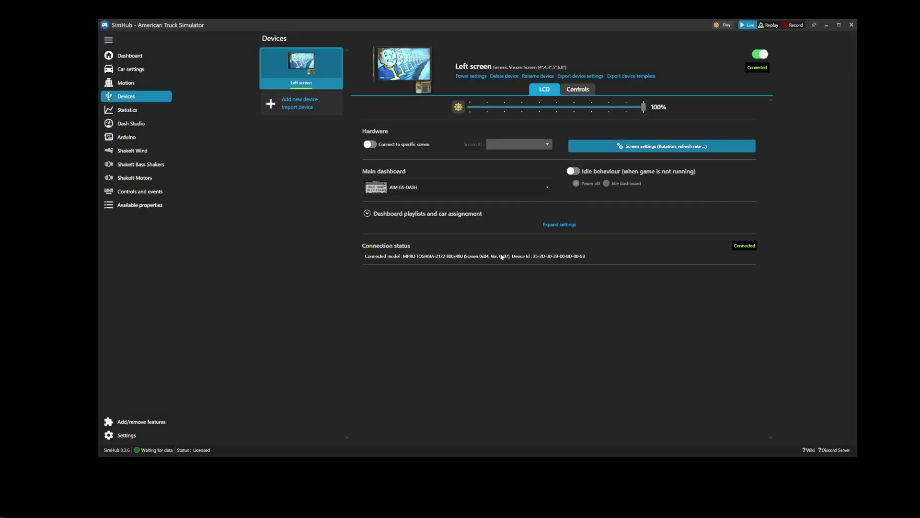
- Add a second Generic Vocore Screen device and rename it 'right screen'
click(304, 102)
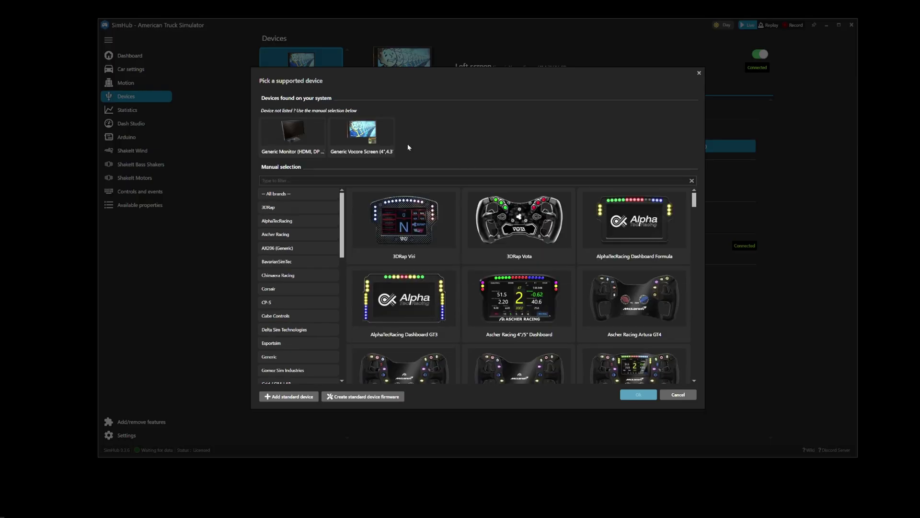
double_click(379, 139)
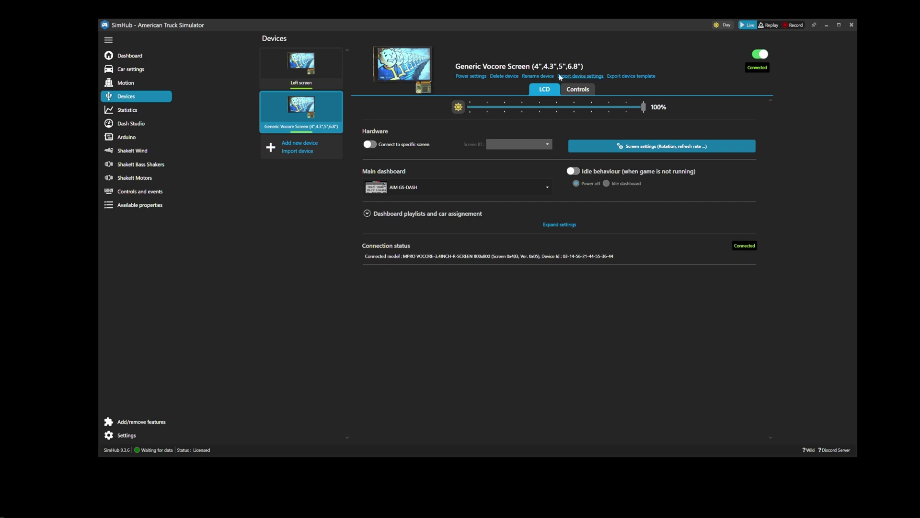
click(538, 76)
drag(508, 236, 365, 236)
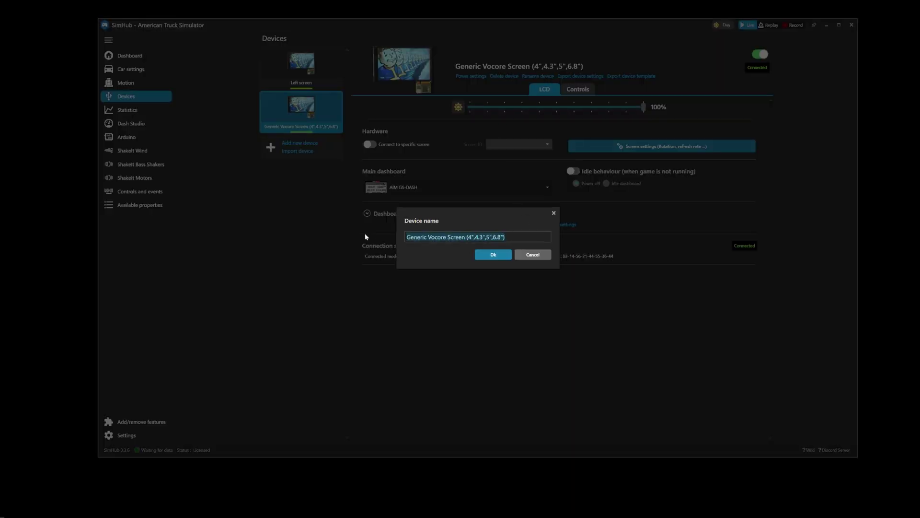
text(r)
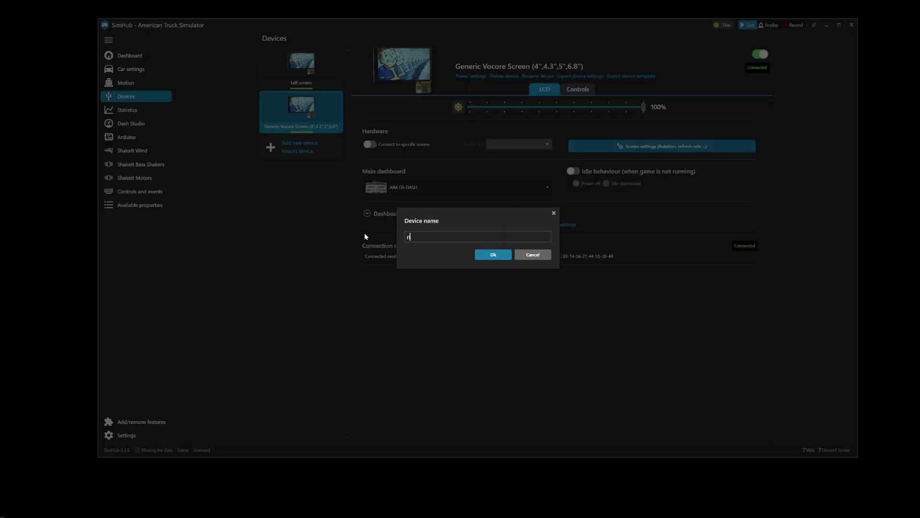
text(ight screen)
click(498, 257)
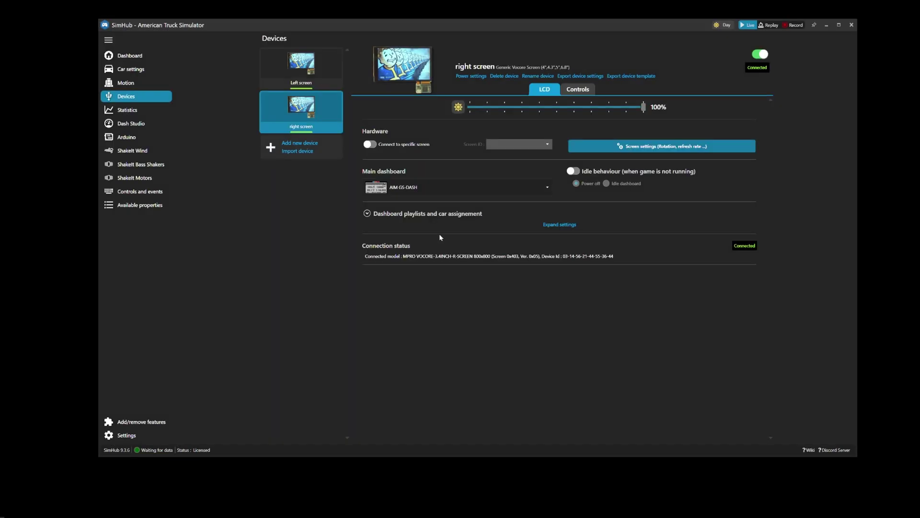
- Add a third Generic Vocore Screen device and rename it 'CENTER SCREEN'
click(303, 144)
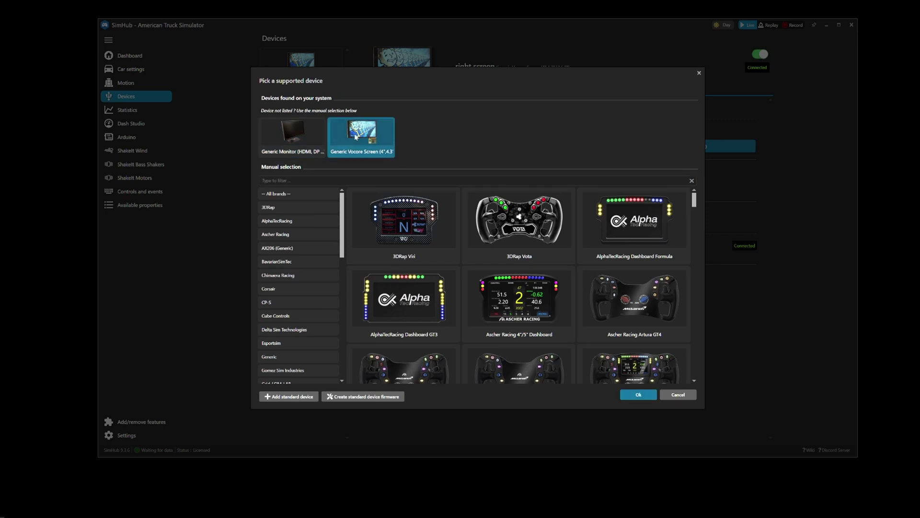
double_click(383, 142)
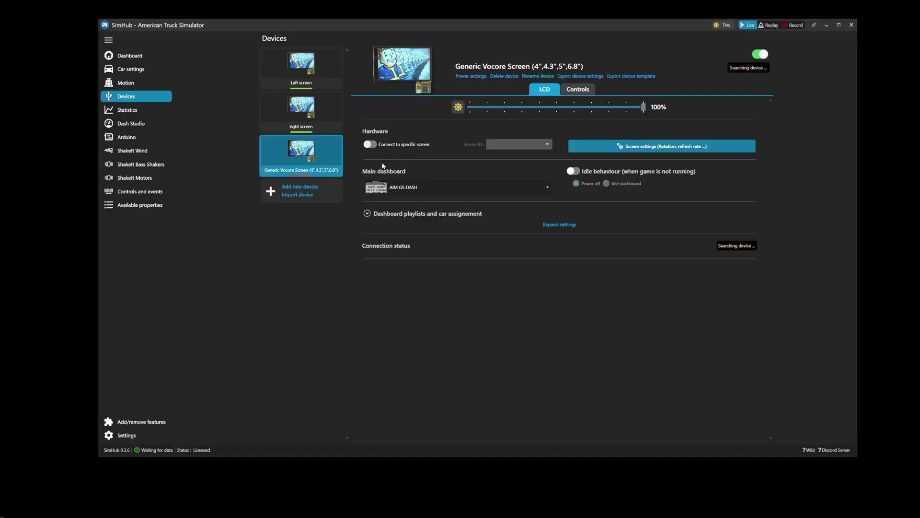
click(536, 78)
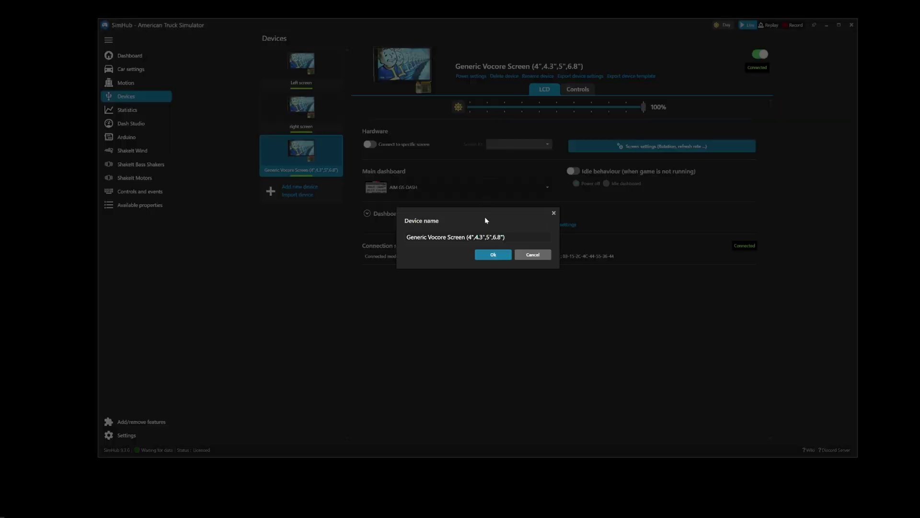
drag(507, 237, 266, 233)
text(C)
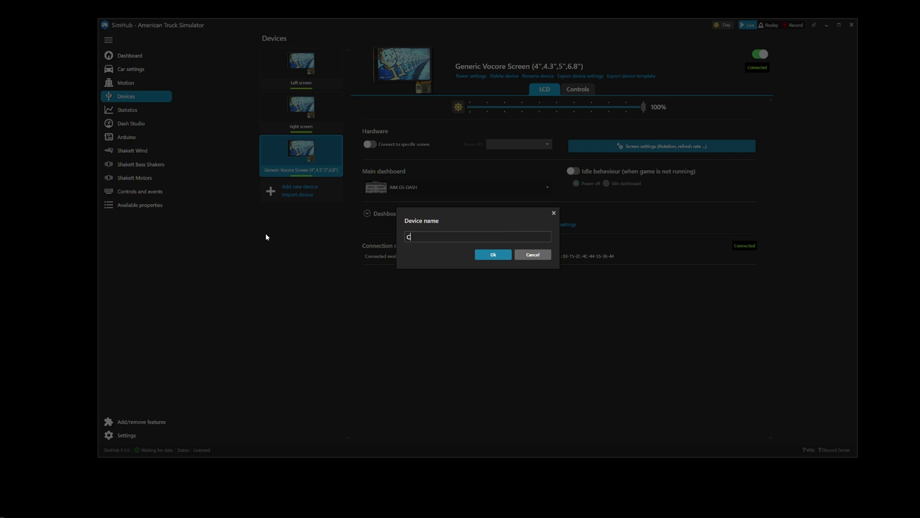
text(ENTER SCREEN)
click(487, 256)
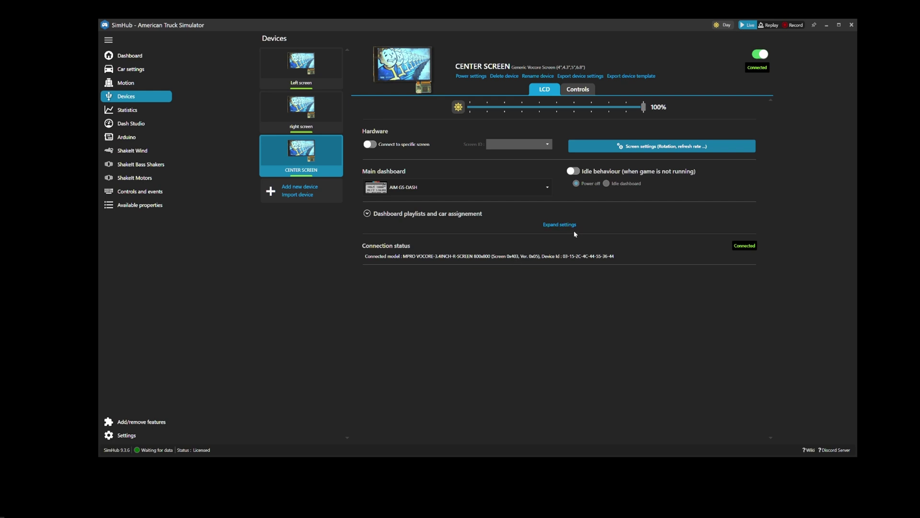
- Disable the right screen and CENTER SCREEN devices, leaving Left screen unbound for now
click(324, 89)
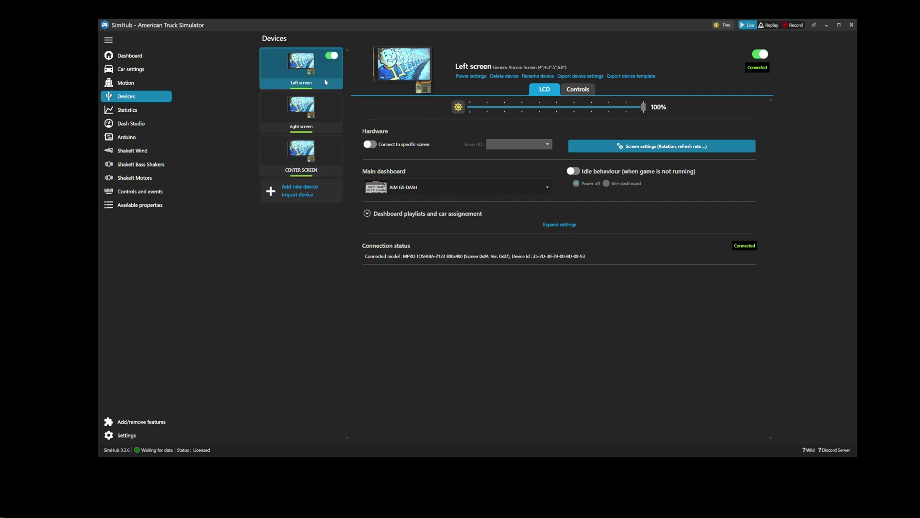
click(376, 146)
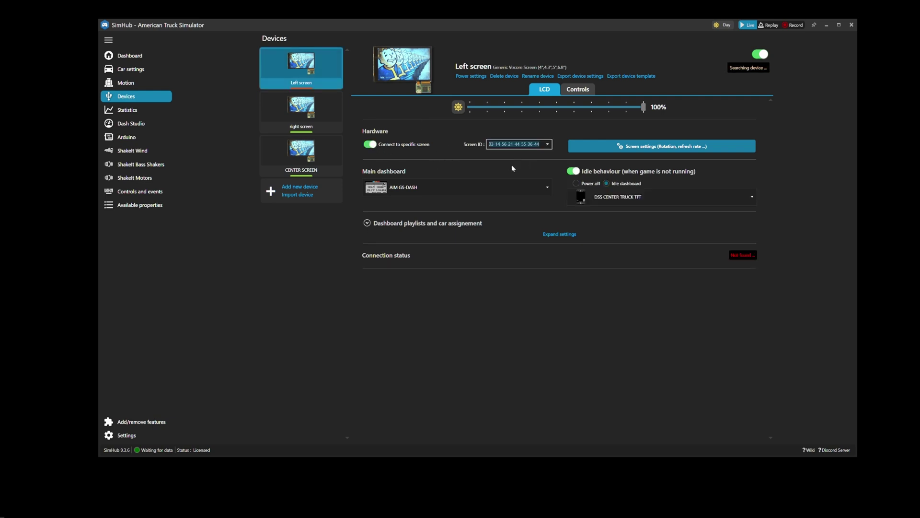
mouse_move(331, 101)
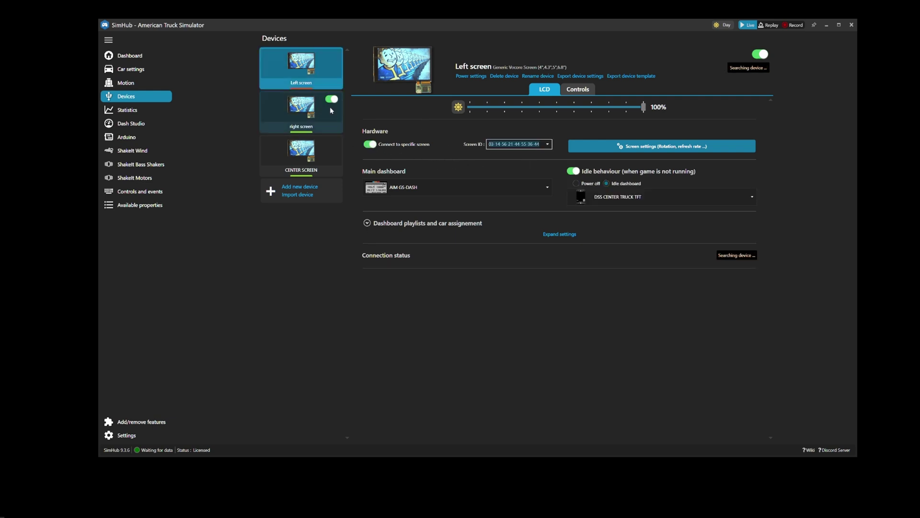
click(332, 100)
click(332, 143)
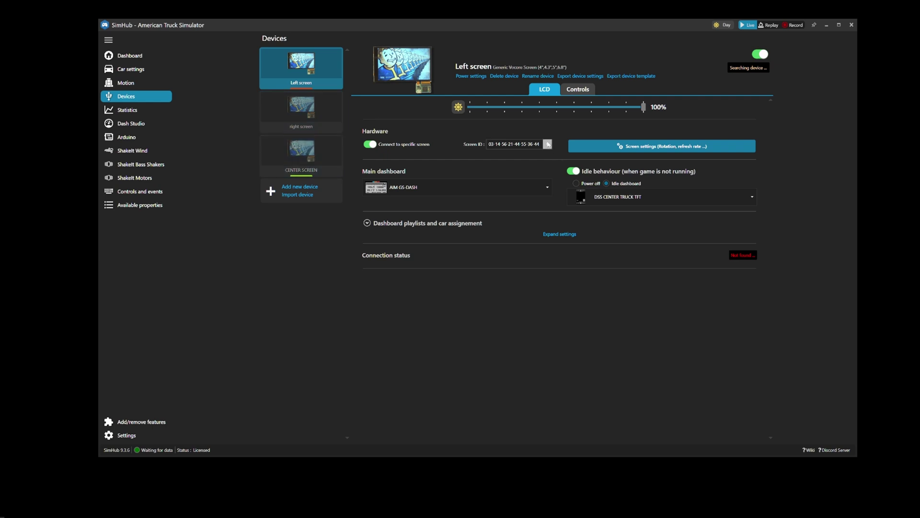
click(520, 144)
click(370, 144)
click(370, 144)
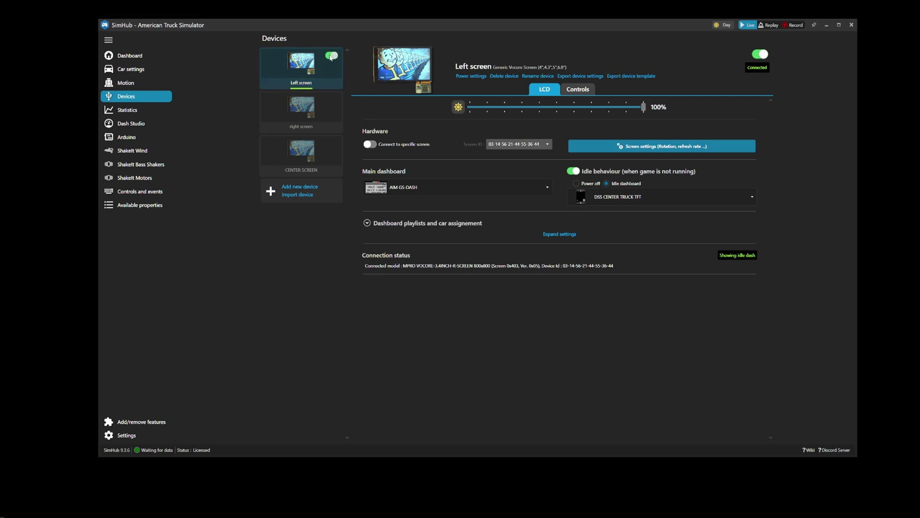
- Turn on specific-screen binding for Left screen and settle on ID 03-15-2C-4C-44-55-36-44
mouse_move(334, 74)
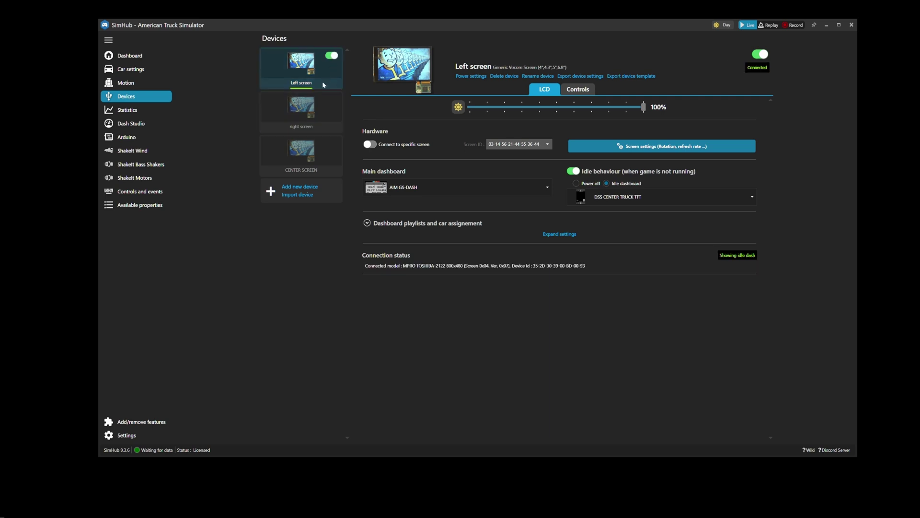
click(323, 82)
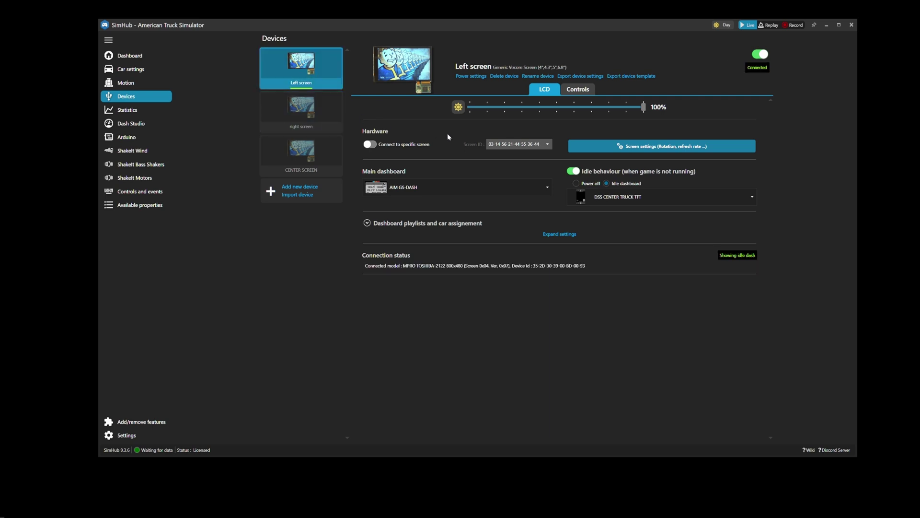
click(376, 145)
click(547, 144)
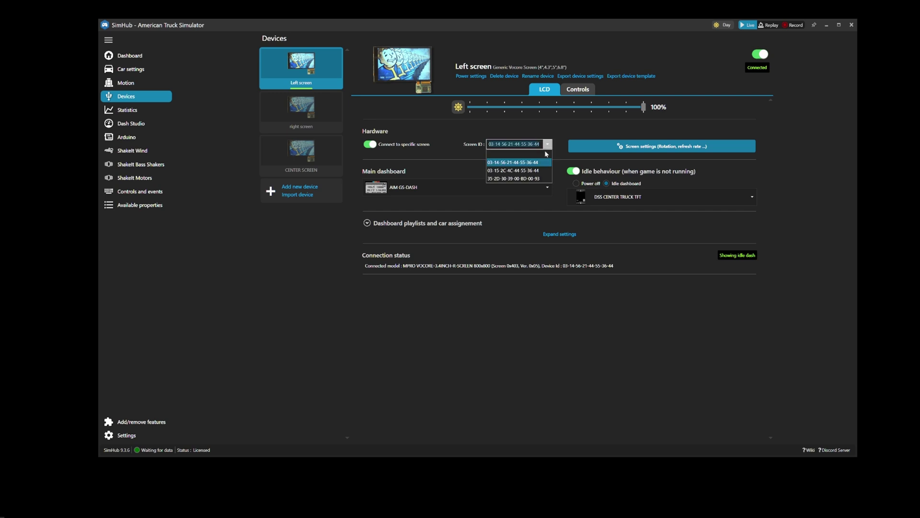
click(537, 179)
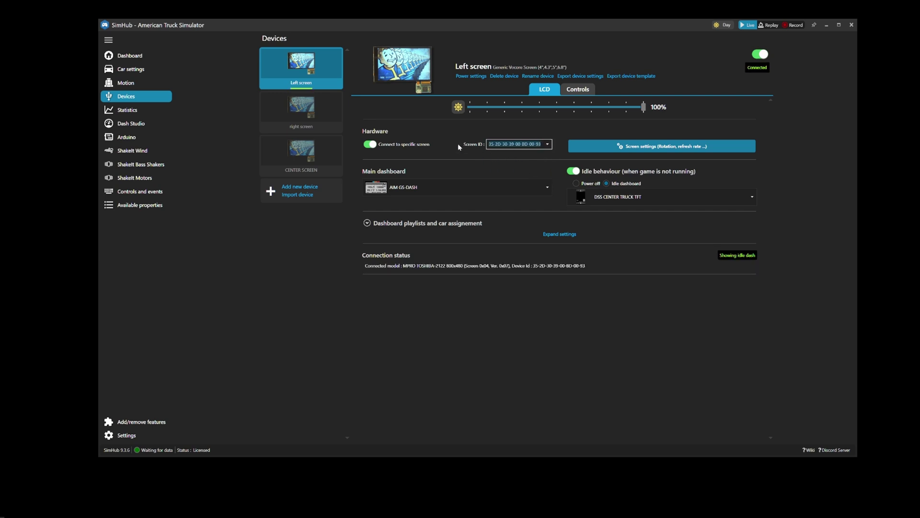
click(546, 147)
click(537, 163)
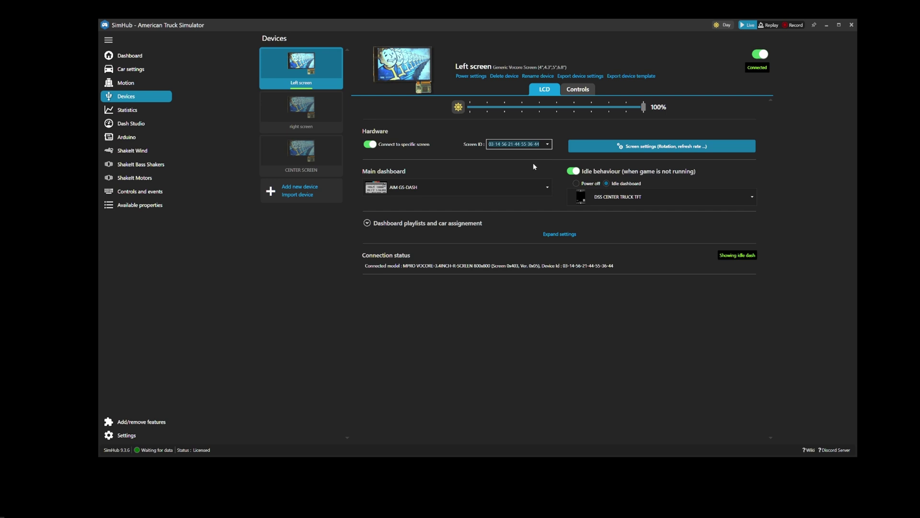
click(548, 144)
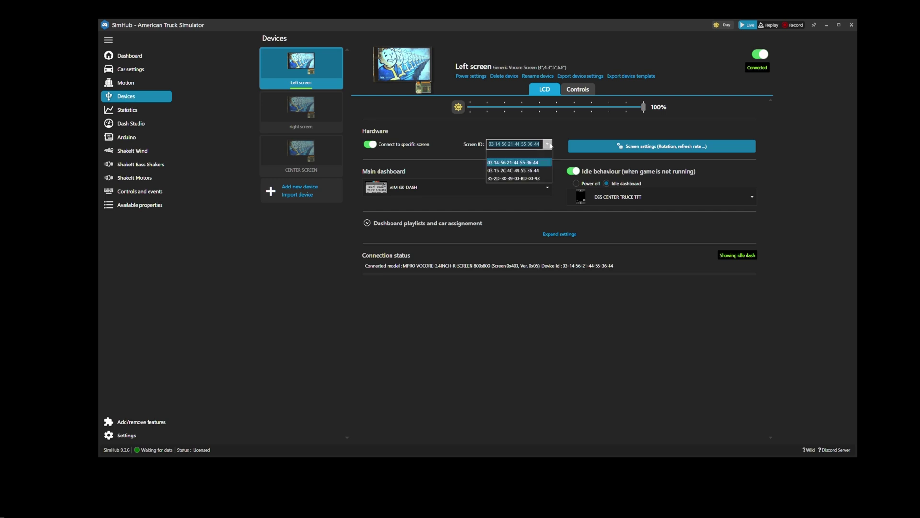
click(544, 170)
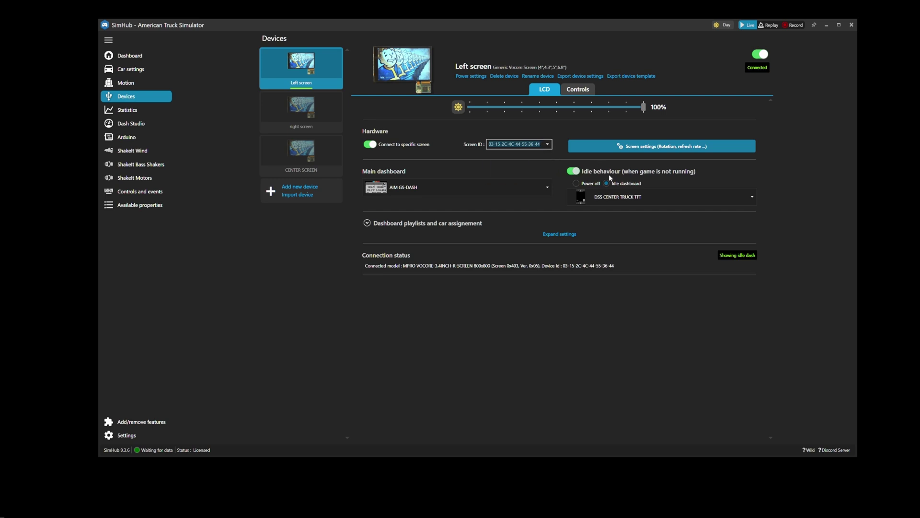
- Set Left screen's main and idle dashboards to DSS REVOLVE Truck Gauges and restart the device
click(474, 191)
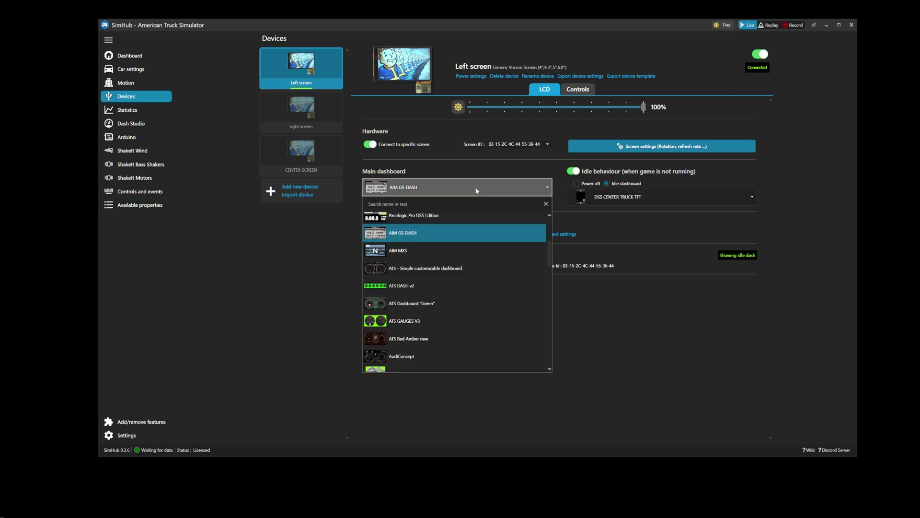
scroll(445, 244, up, 2)
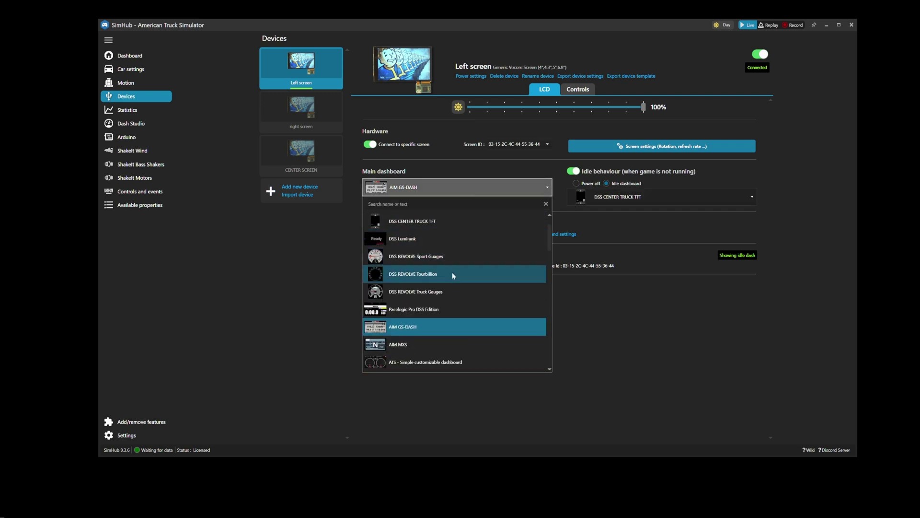
click(459, 295)
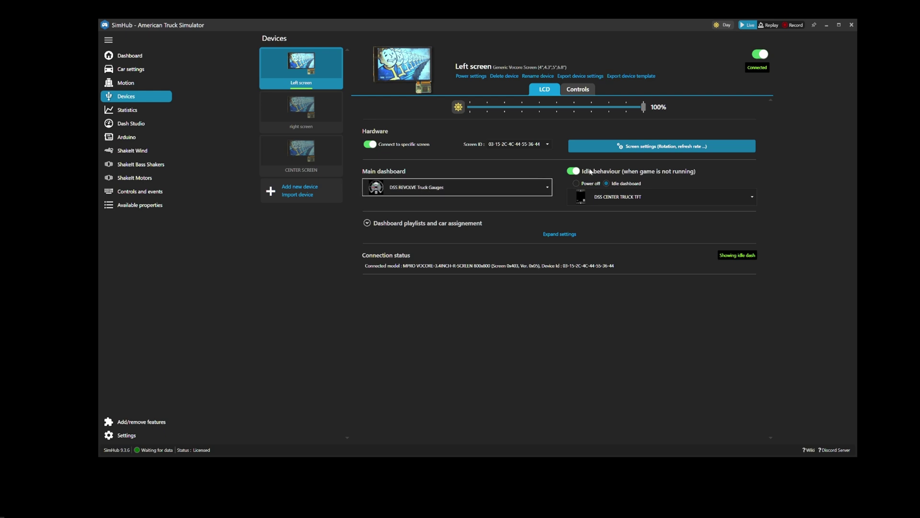
click(632, 197)
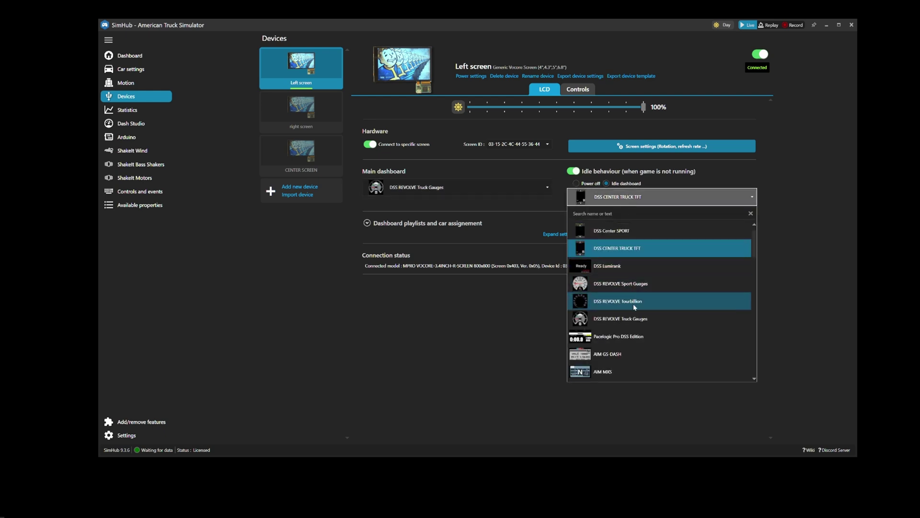
click(636, 318)
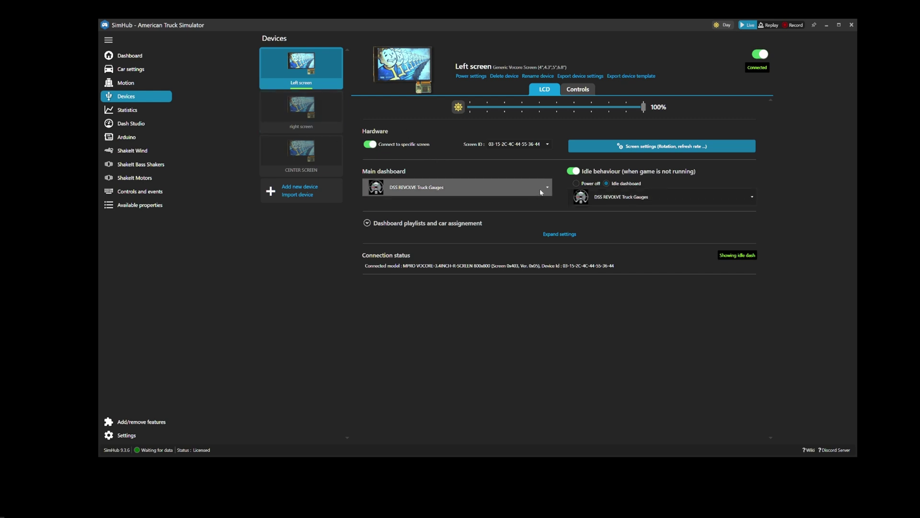
click(331, 55)
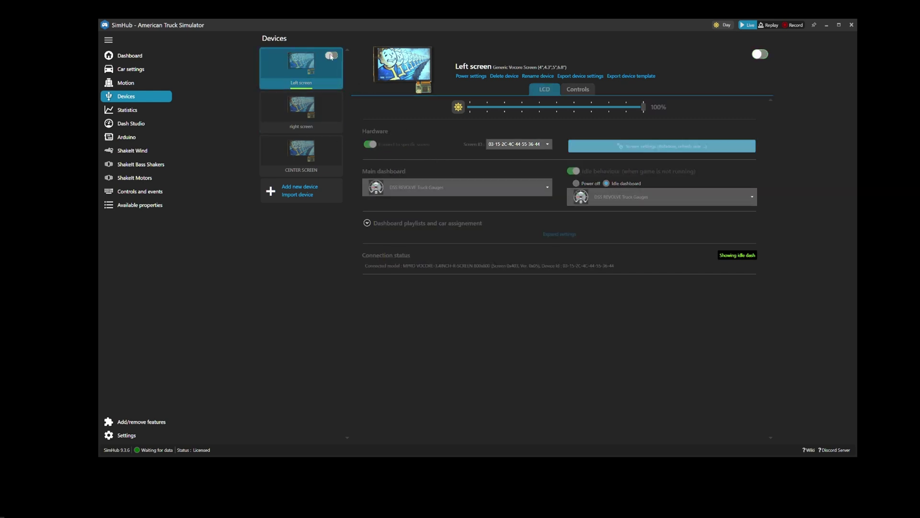
click(331, 55)
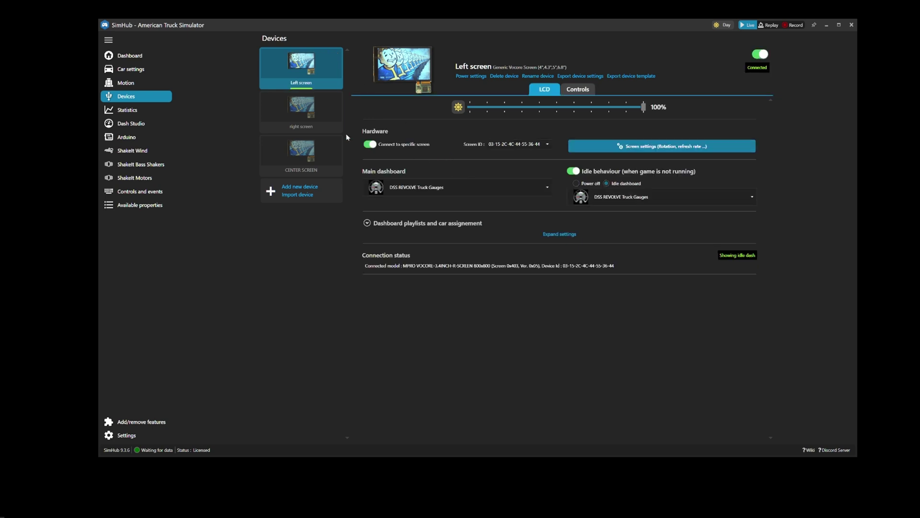
- Enable the right screen and bind it to screen ID 03-15-2C-4C-44-55-36-44
click(330, 107)
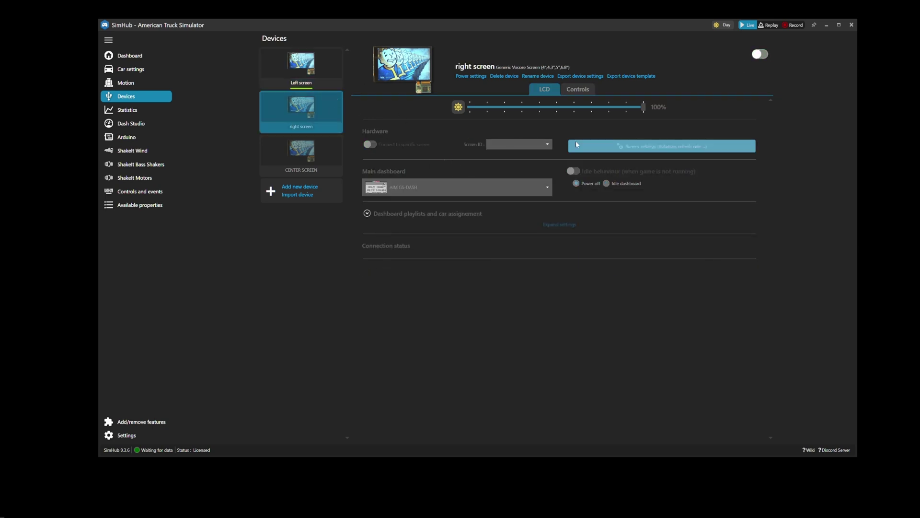
click(335, 99)
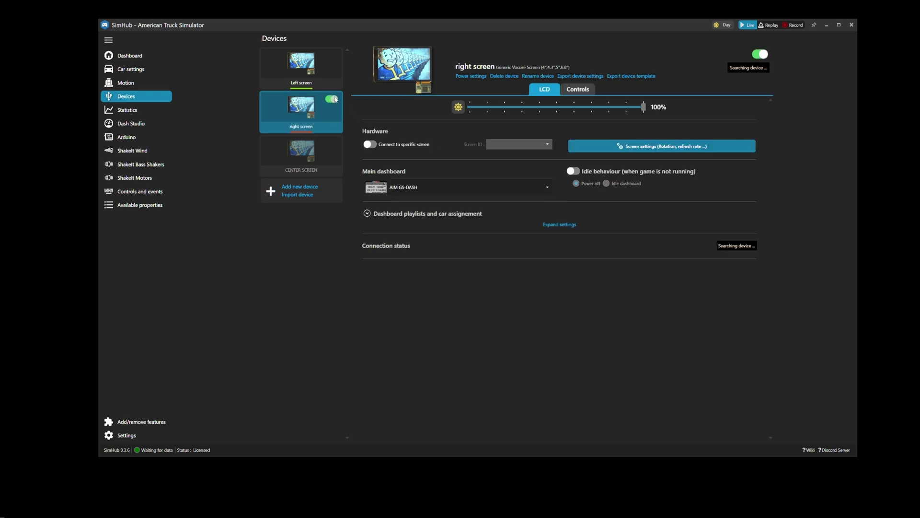
click(370, 144)
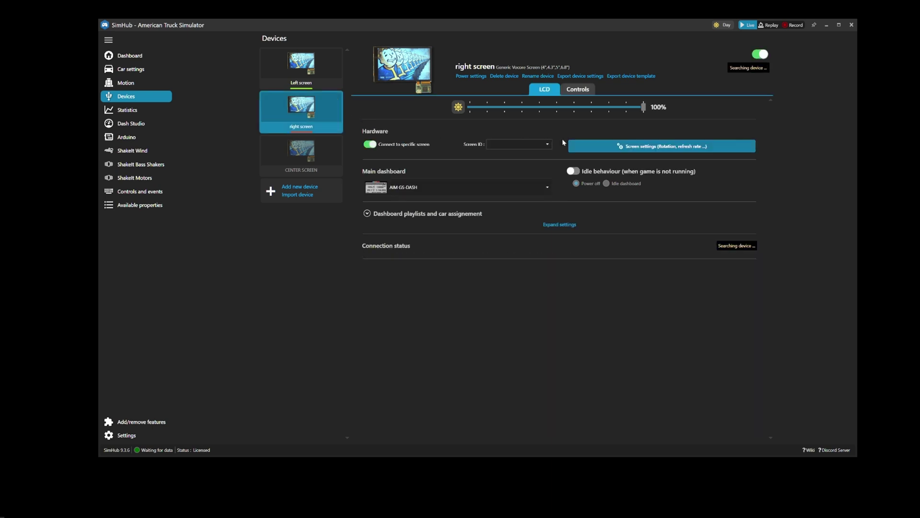
click(548, 144)
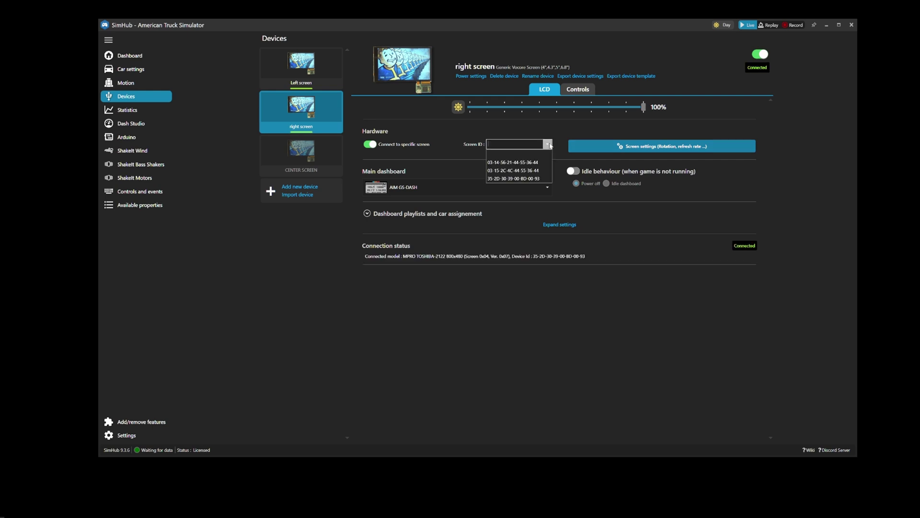
click(540, 170)
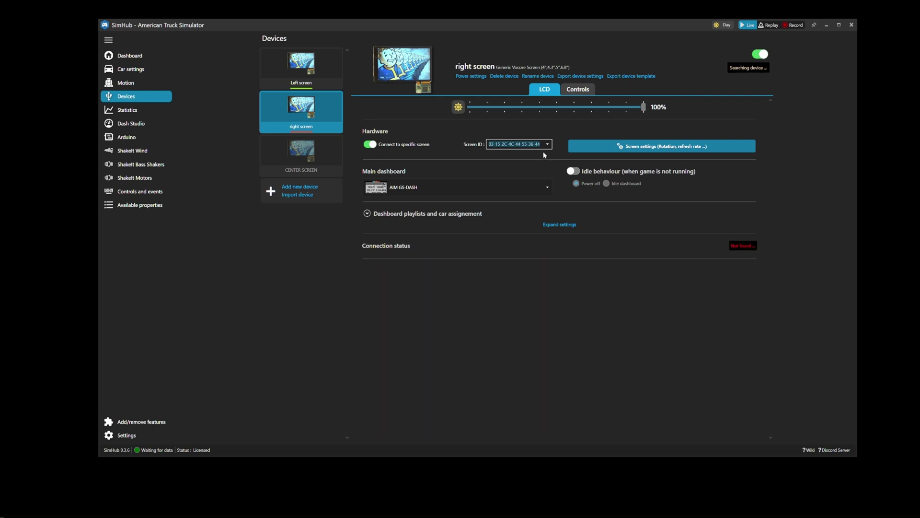
- Turn on idle dashboard behaviour, set main and idle to DSS REVOLVE Truck Gauges, and restart it
click(574, 173)
click(607, 182)
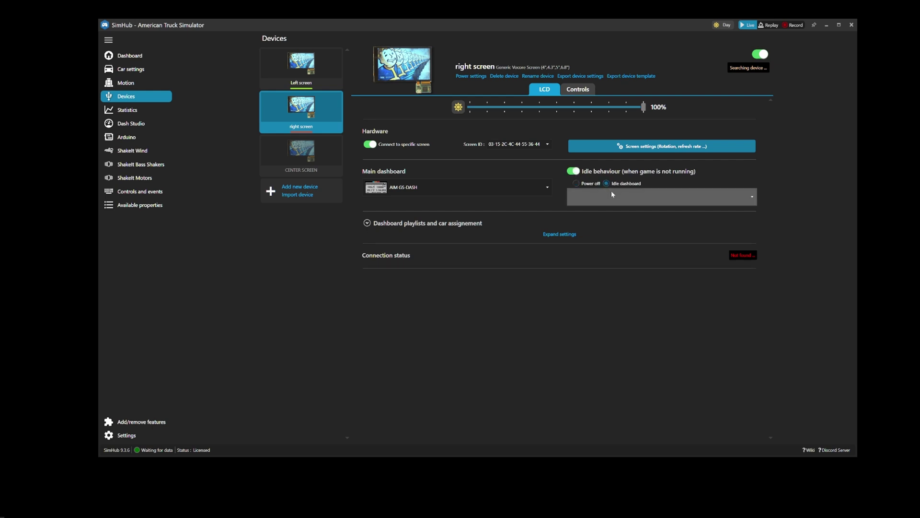
click(605, 195)
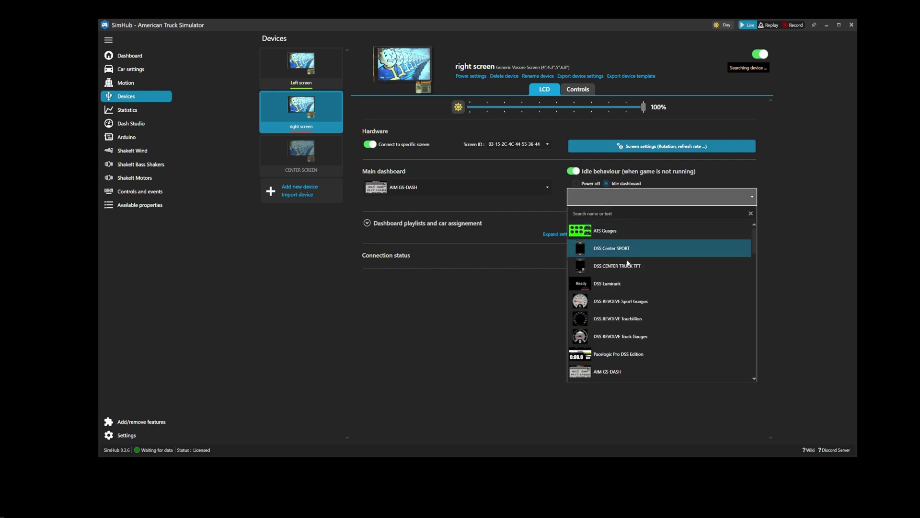
click(638, 336)
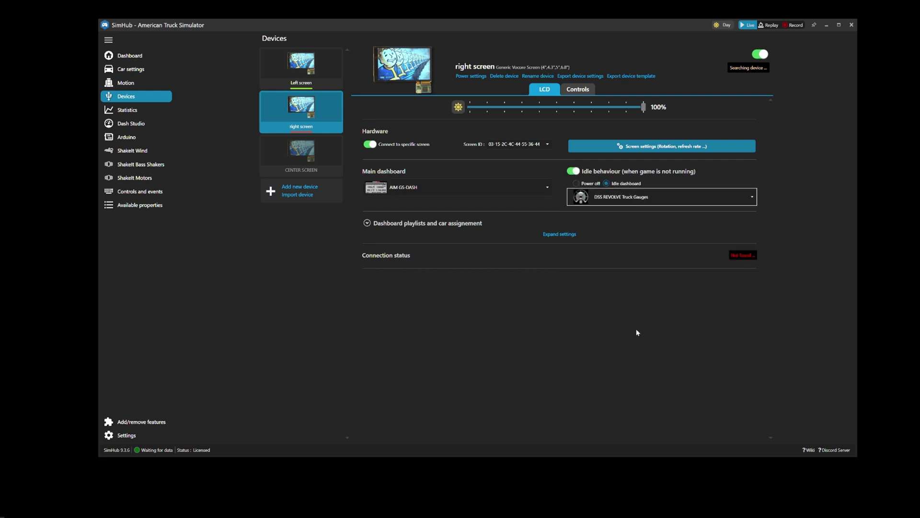
click(528, 186)
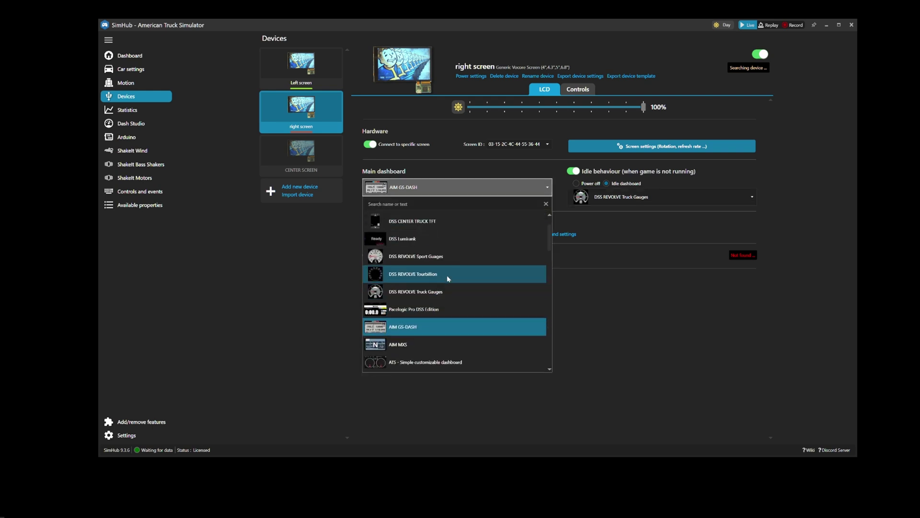
click(481, 291)
click(331, 100)
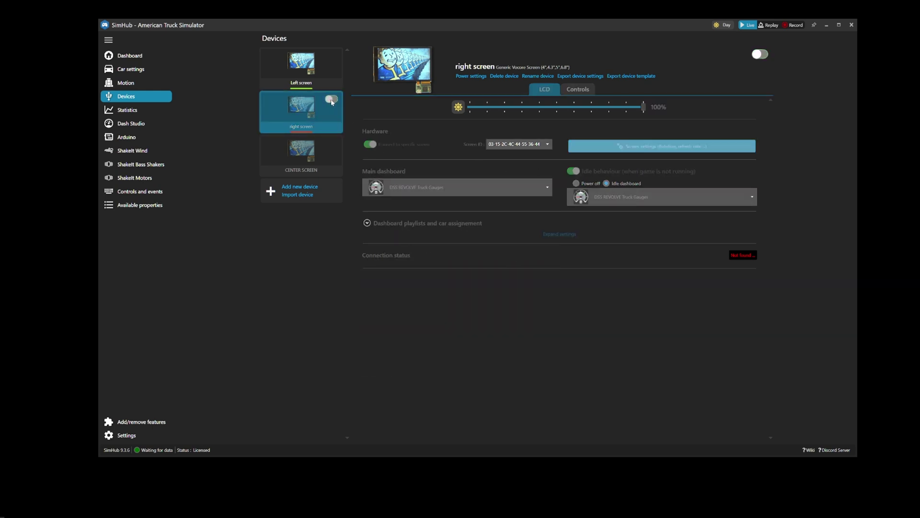
click(332, 100)
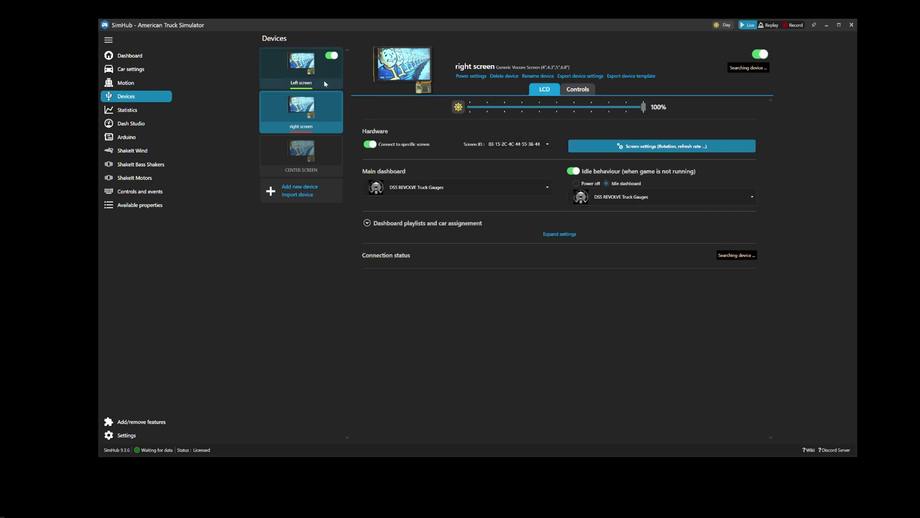
click(325, 82)
click(324, 109)
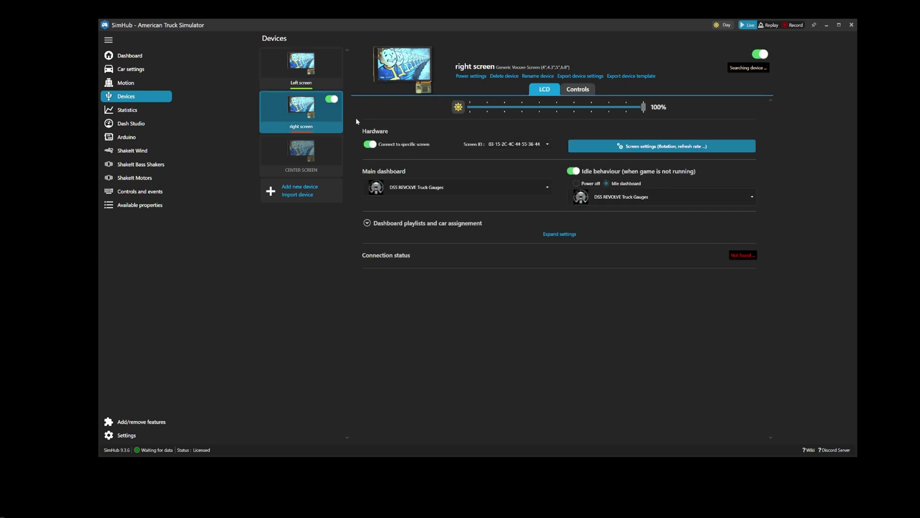
click(547, 144)
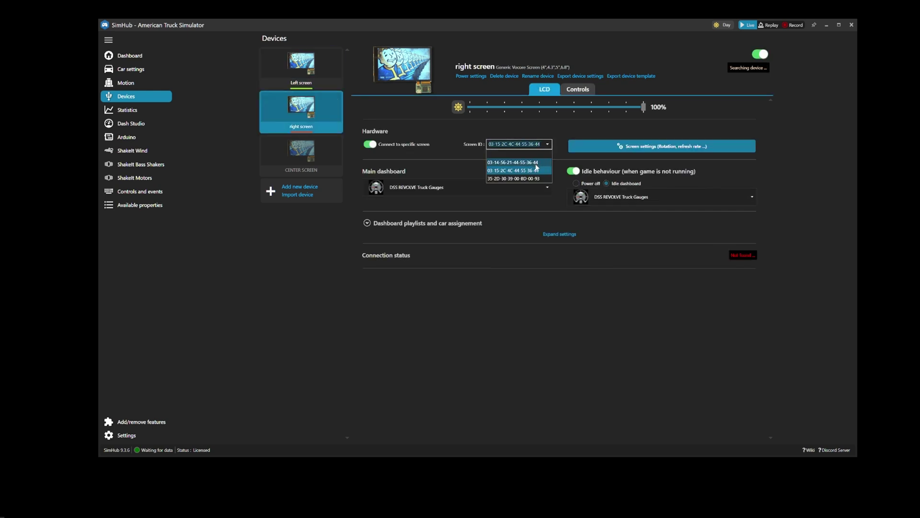
click(536, 163)
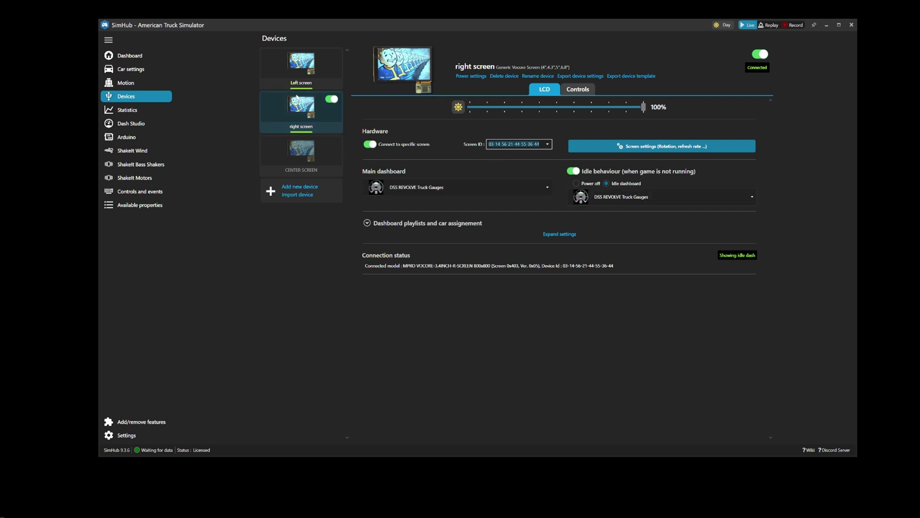
- Bind the CENTER SCREEN to screen ID 35-2D-30-39-00-8D-00-93
click(317, 161)
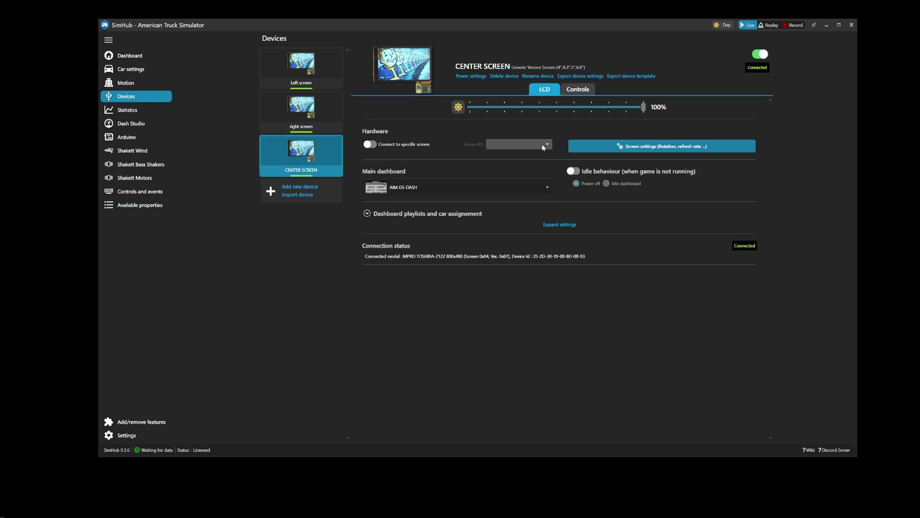
click(419, 149)
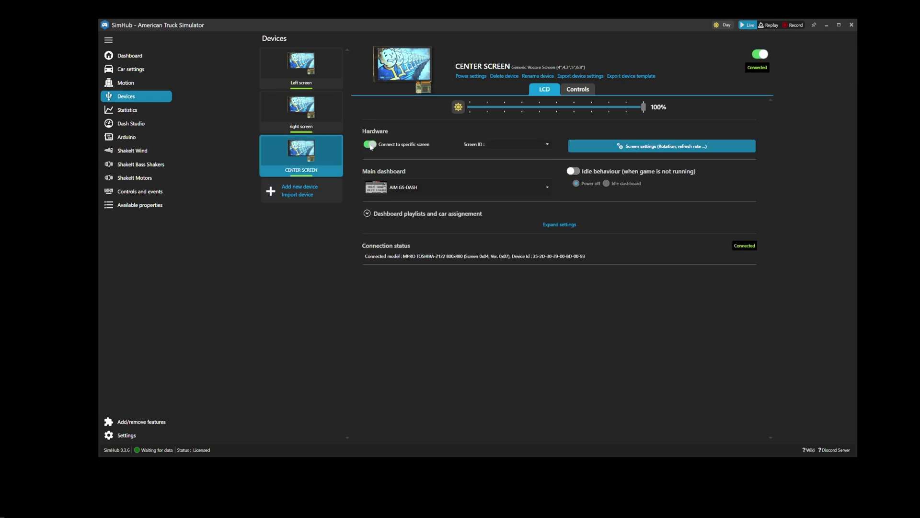
click(546, 144)
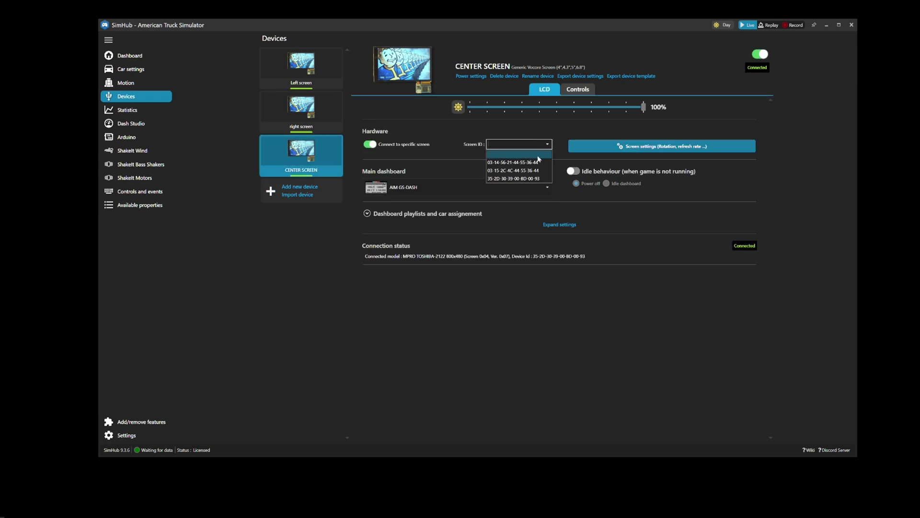
click(527, 179)
- Enable the idle dashboard behaviour and use DSS CENTER TRUCK TFT as main and idle dashboard
click(573, 172)
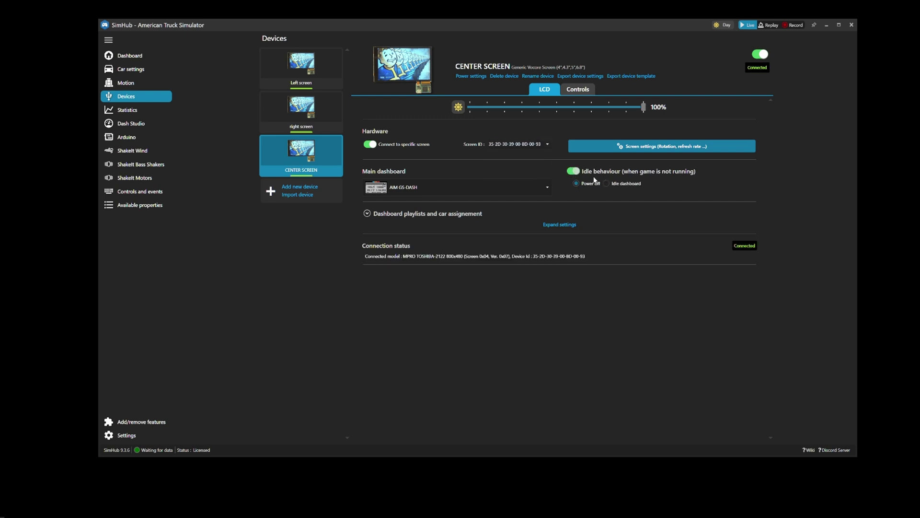
click(612, 184)
click(540, 190)
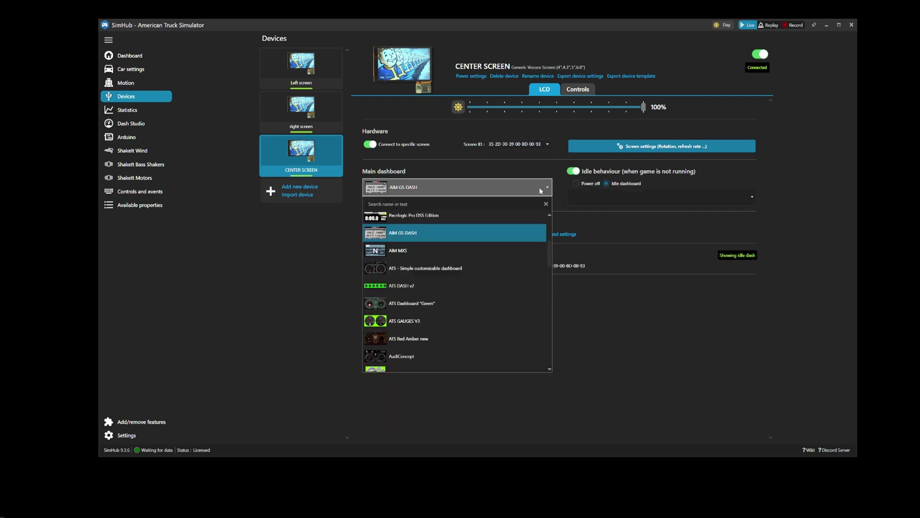
scroll(478, 231, up, 3)
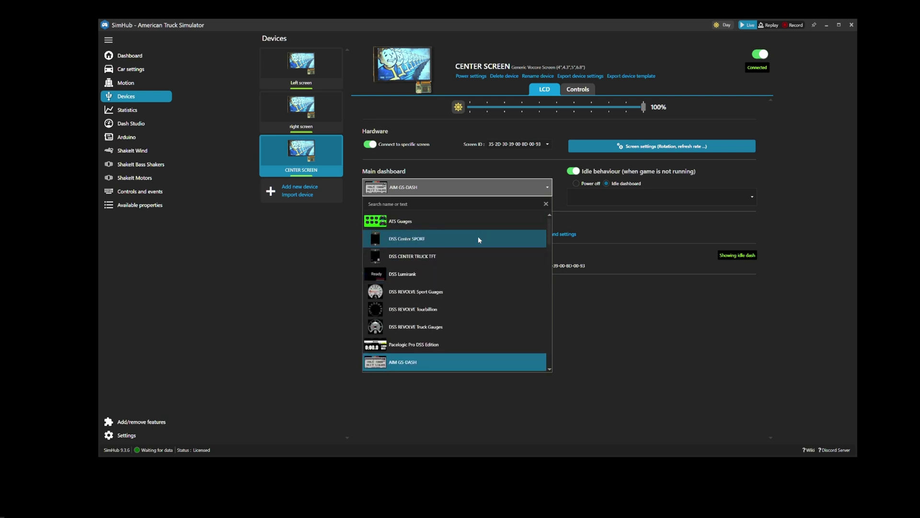
key(Escape)
click(646, 194)
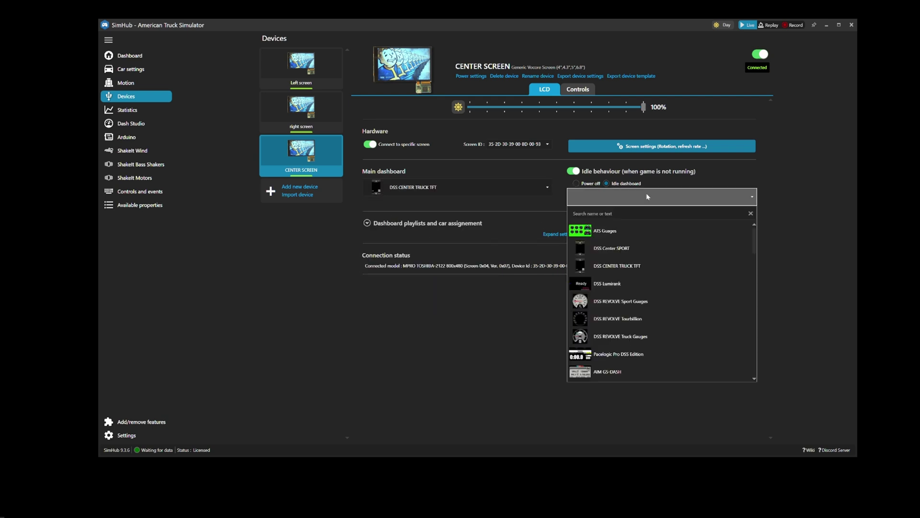
click(633, 266)
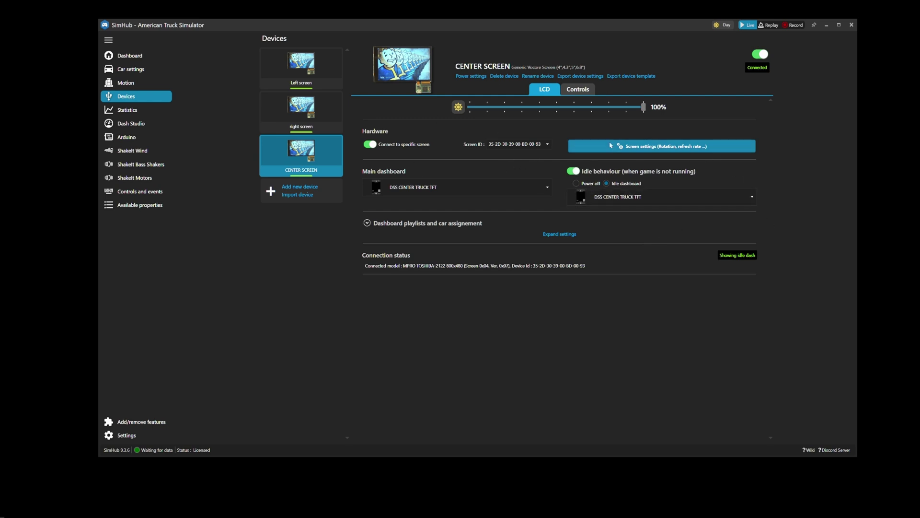
- Switch the CENTER SCREEN's orientation to Portrait in its screen settings
click(643, 149)
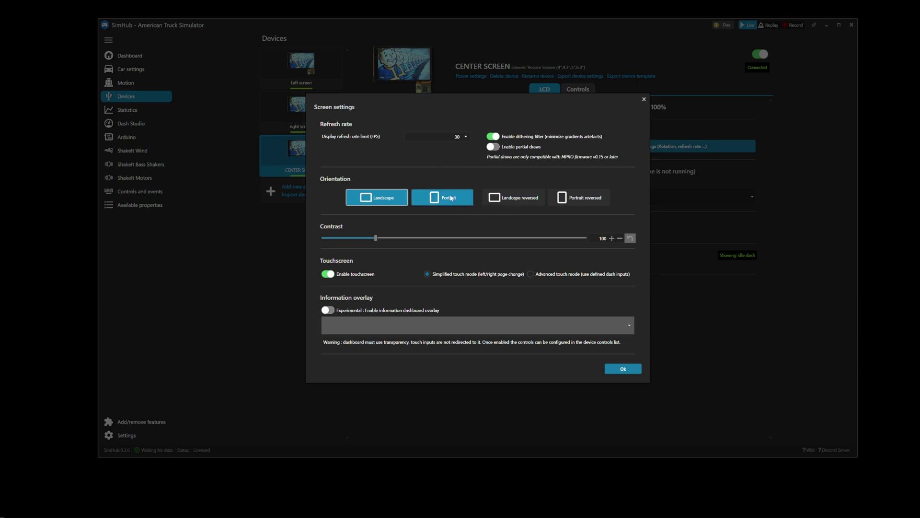
click(451, 200)
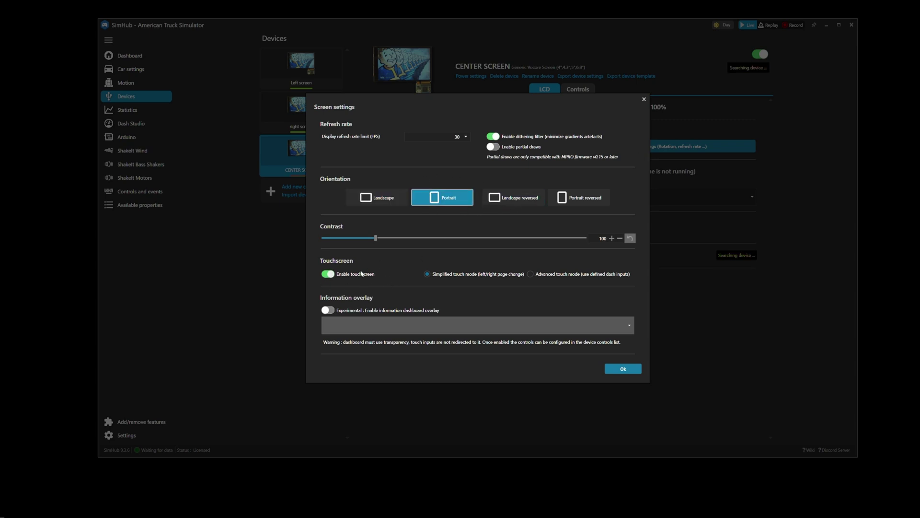
- Dim the center and Left screens to about 30% brightness, then go to the Dash Studio dashboards list
click(622, 370)
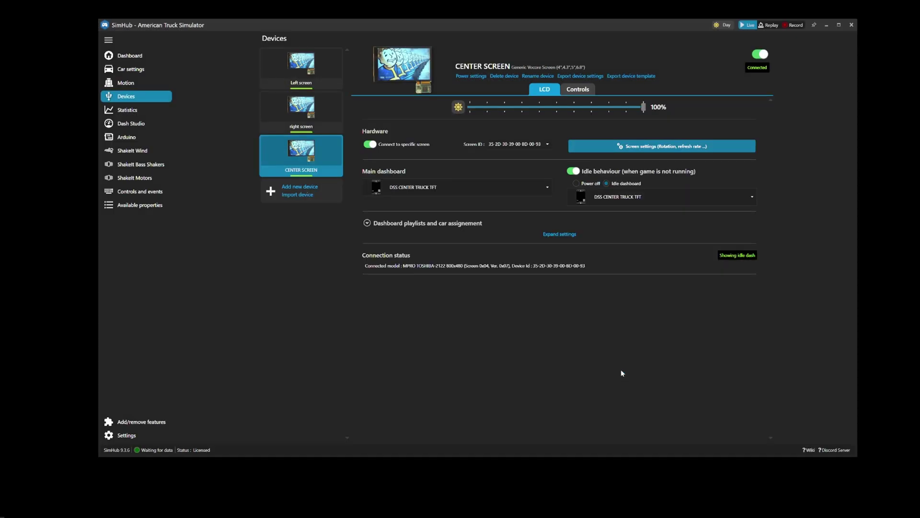
drag(643, 107, 523, 111)
click(314, 110)
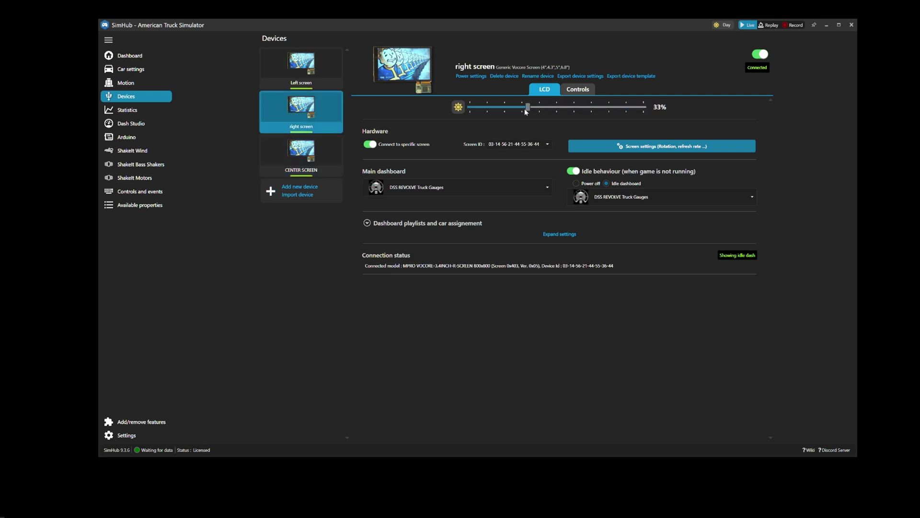
click(297, 72)
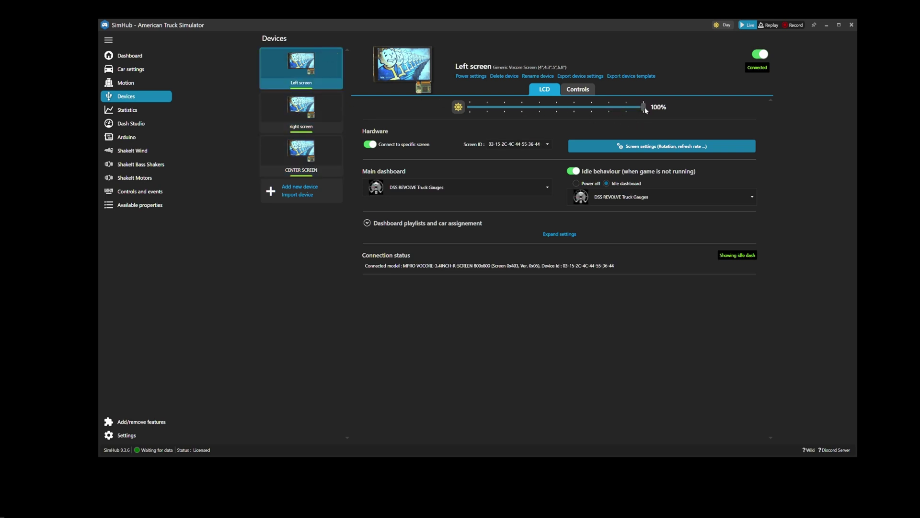
drag(646, 110, 523, 113)
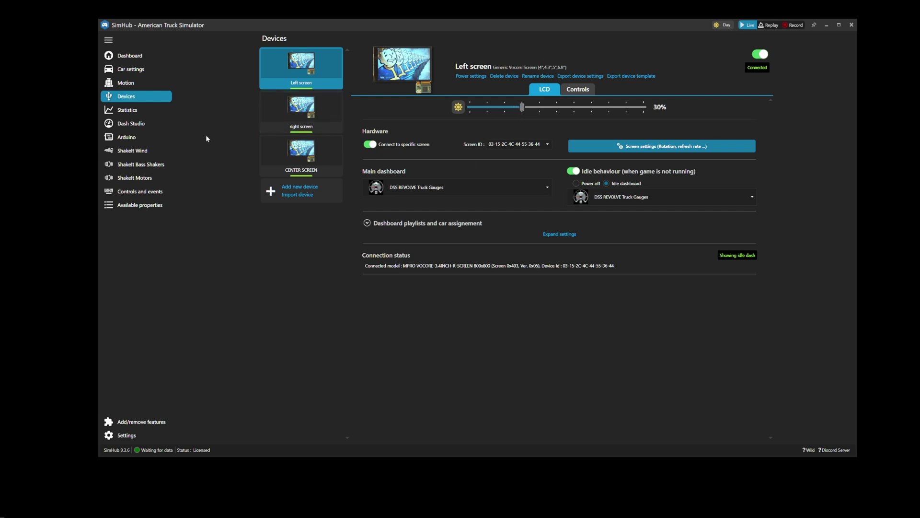
click(142, 127)
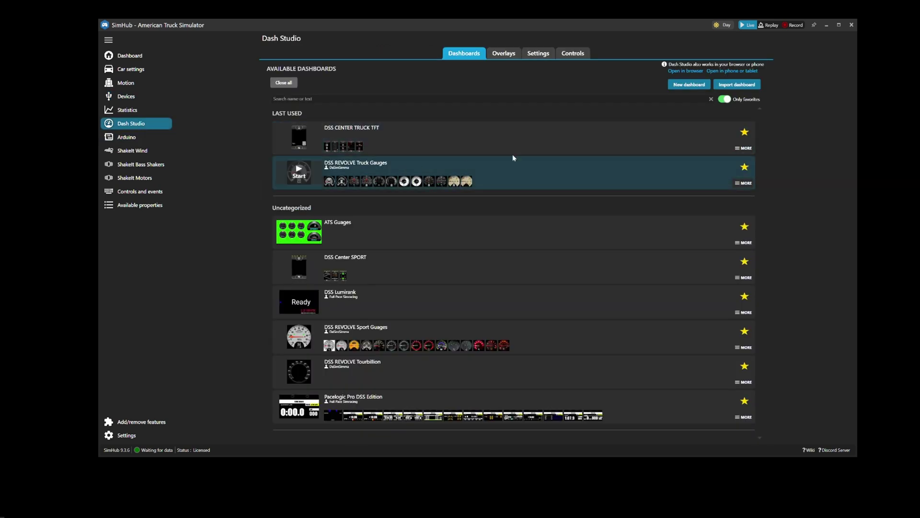
- Choose Edit dashboard from the MORE menu of DSS CENTER TRUCK TFT
click(738, 148)
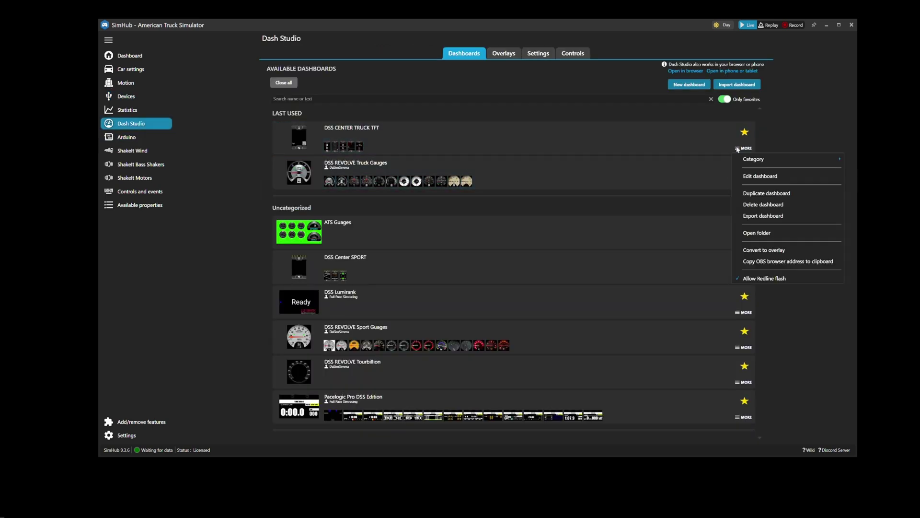
click(790, 180)
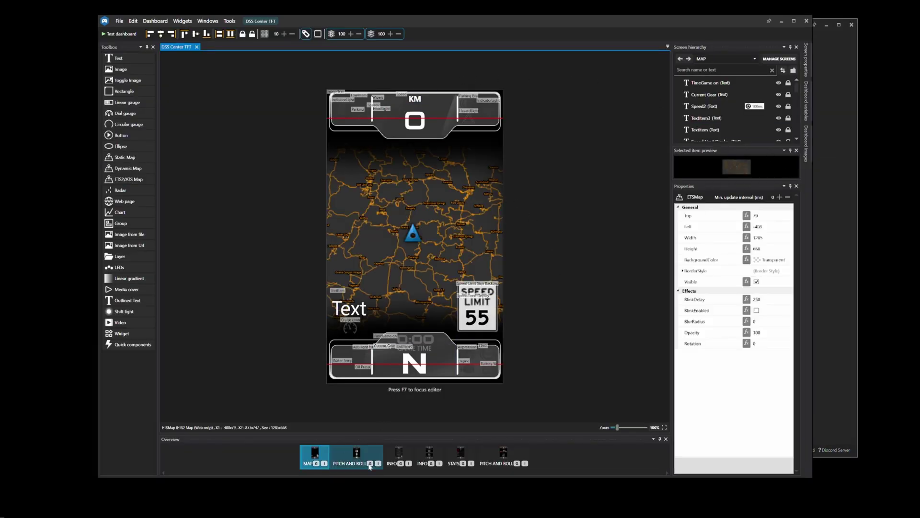
- Select the PITCH AND ROLL screen's large 0 speed readout and show its Text property
click(355, 456)
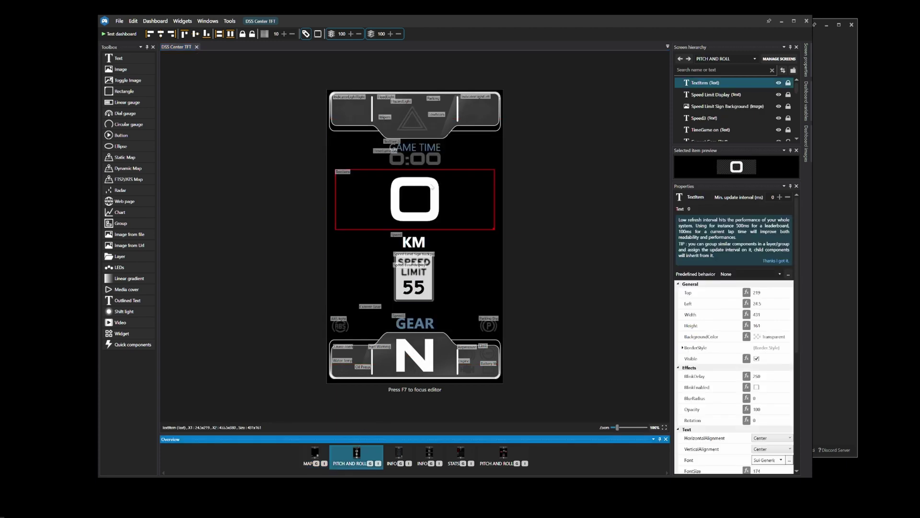
click(435, 198)
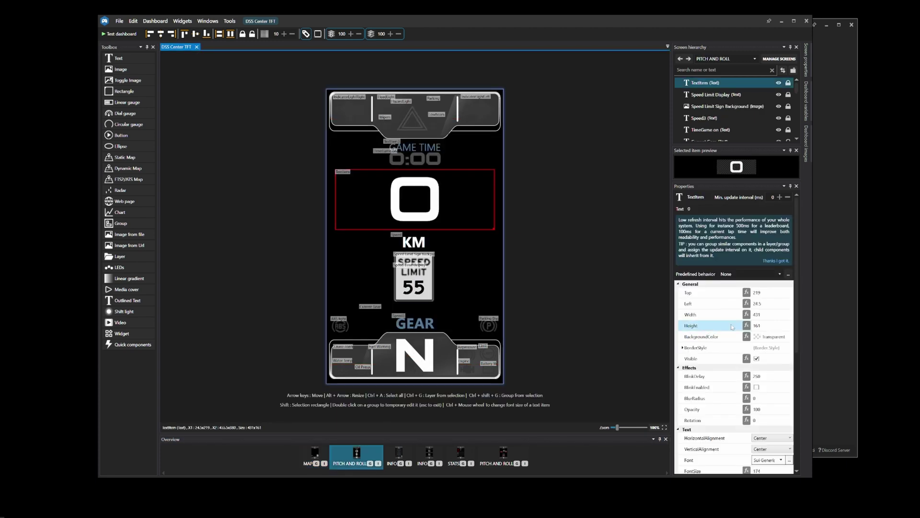
scroll(748, 315, down, 5)
scroll(748, 316, down, 1)
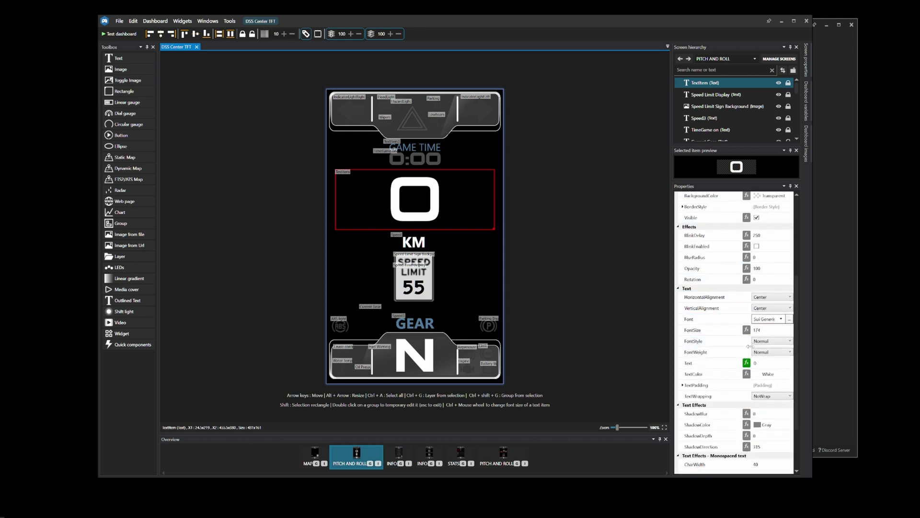
click(700, 365)
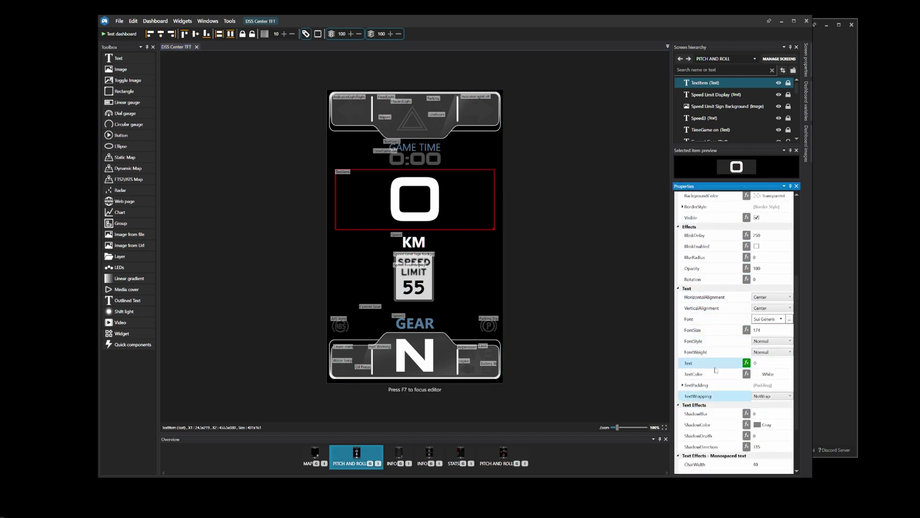
click(746, 364)
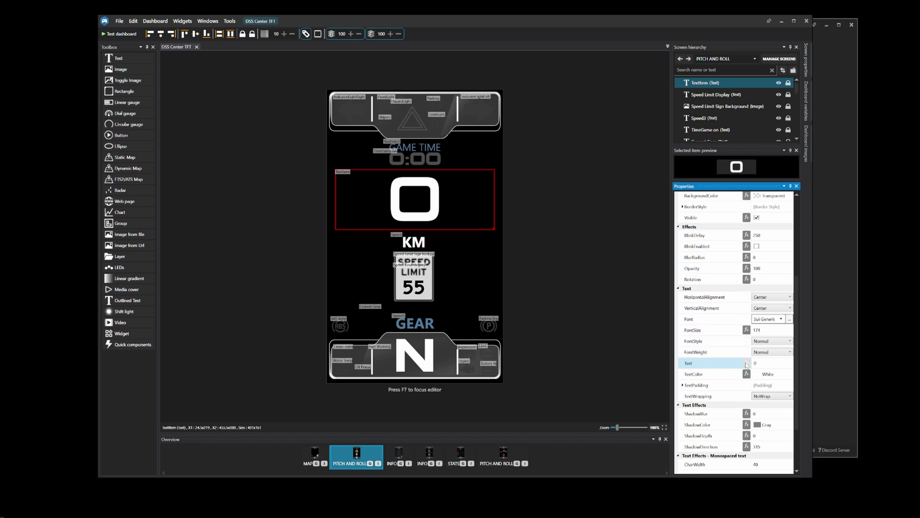
click(746, 364)
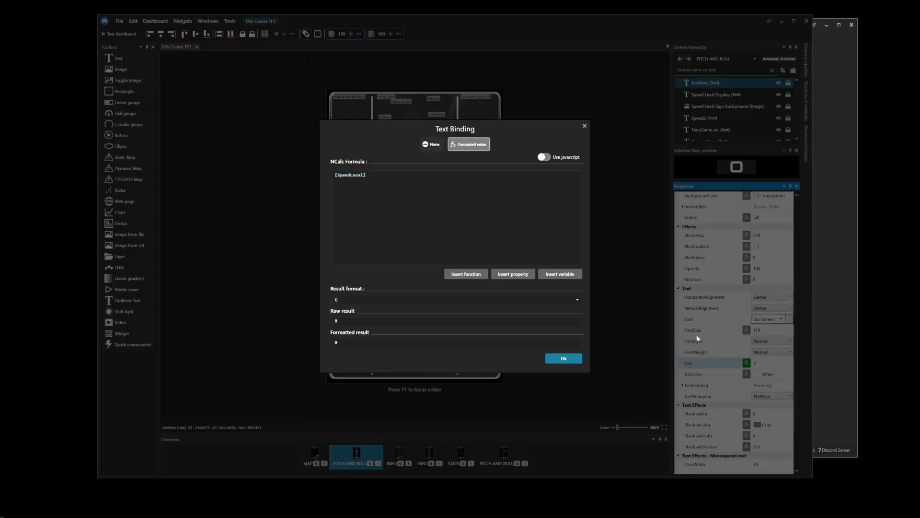
click(518, 276)
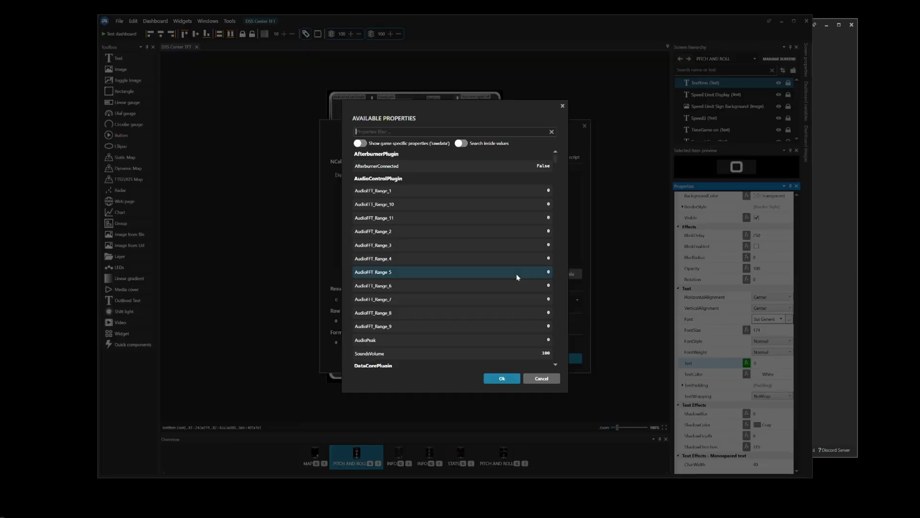
scroll(479, 238, down, 4)
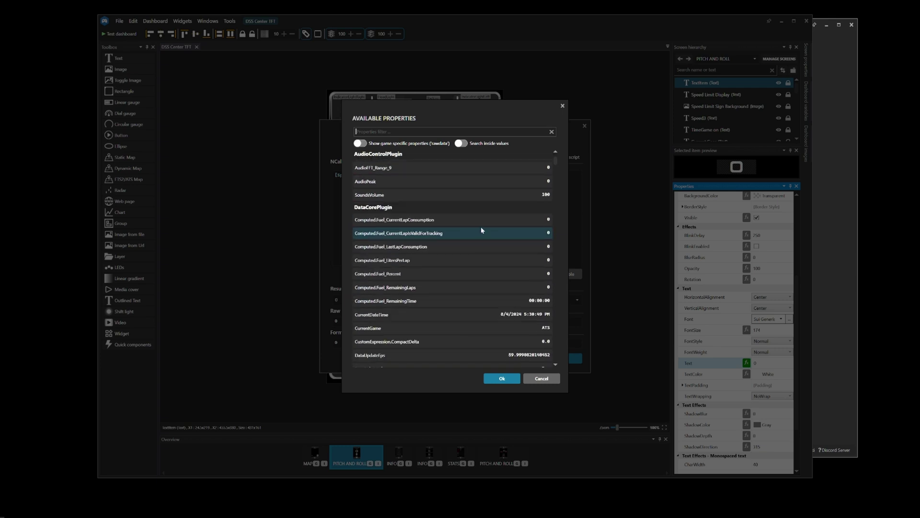
scroll(481, 226, down, 3)
drag(556, 163, 558, 221)
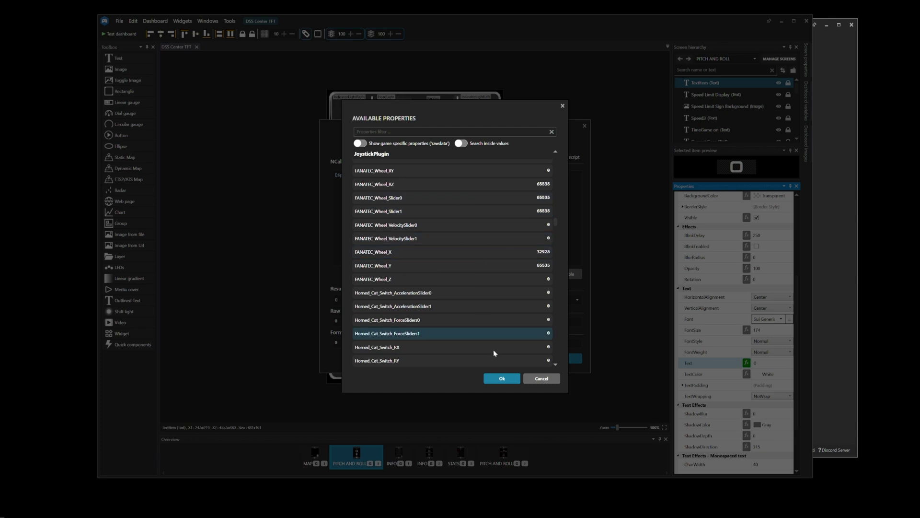
click(536, 379)
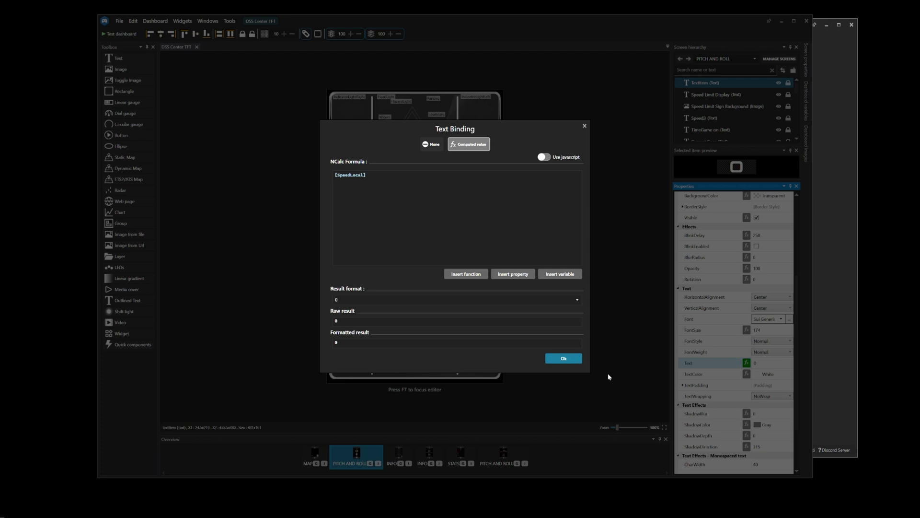
click(573, 360)
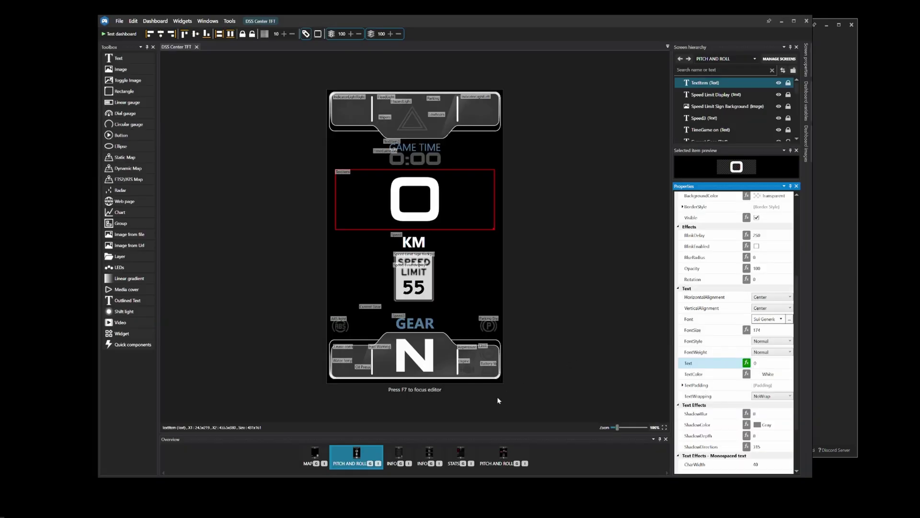
- Inspect the INFO screen's text items, including Distance and RemainingTime
click(398, 455)
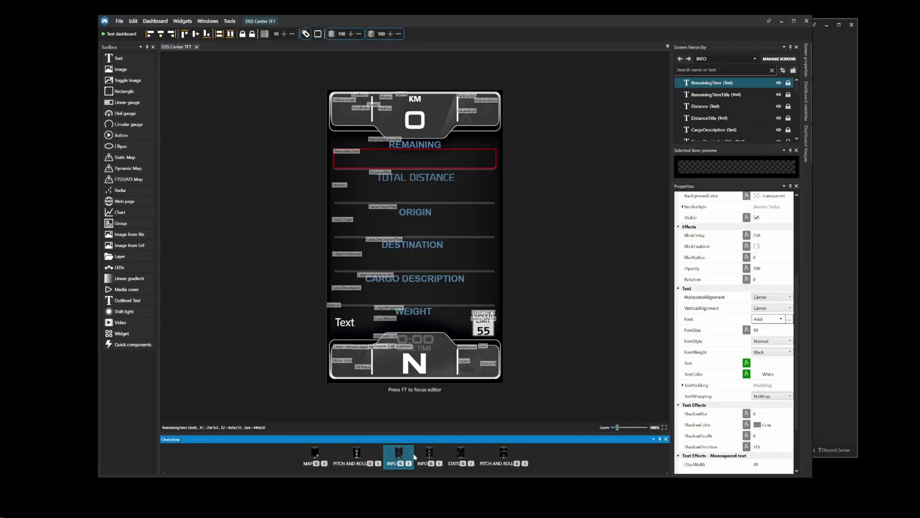
click(435, 259)
click(435, 225)
click(437, 193)
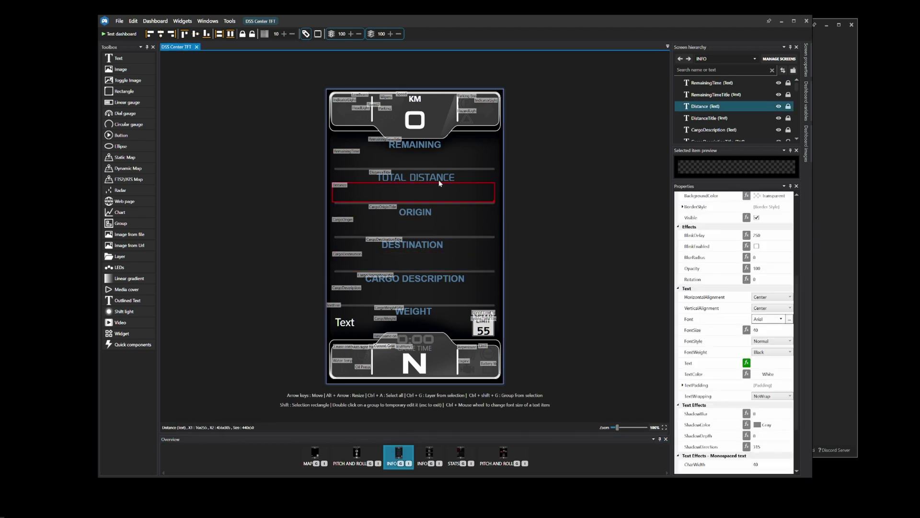
click(439, 159)
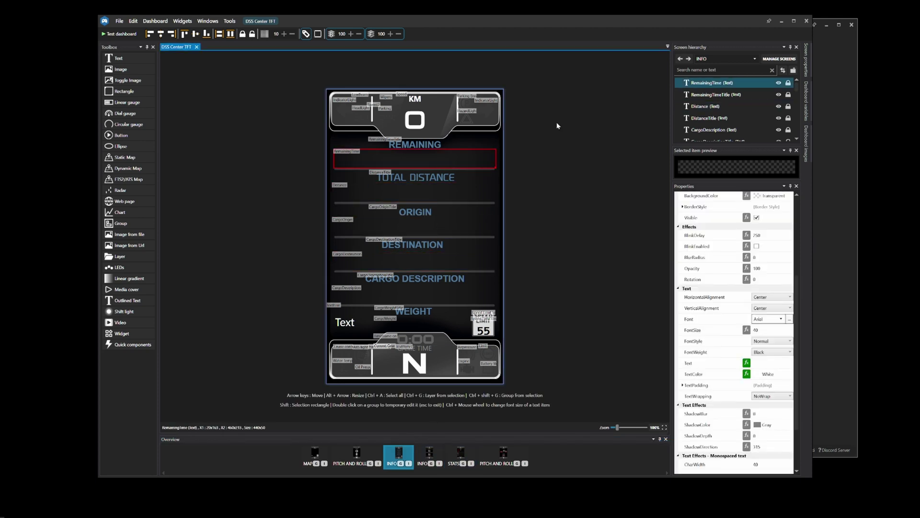
- Open the DSS REVOLVE Truck Gauges dashboard for editing from the dashboards list
click(847, 101)
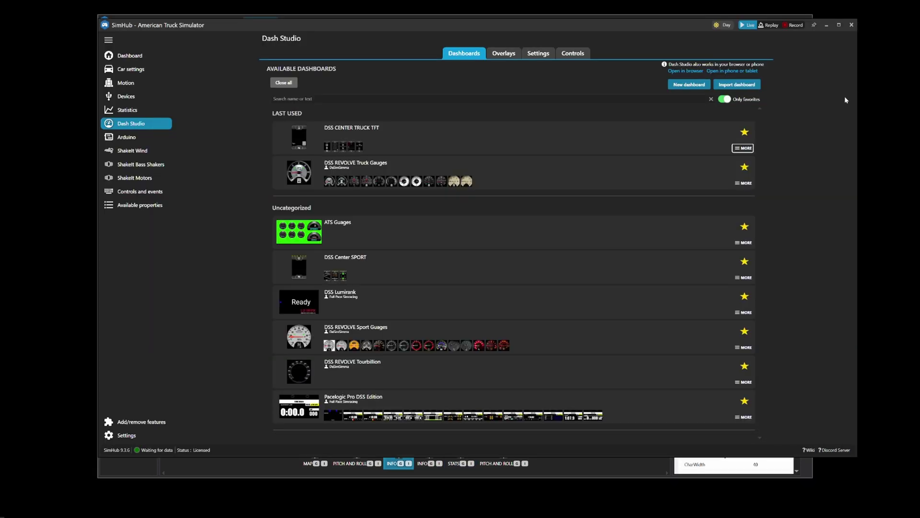
click(746, 185)
click(750, 211)
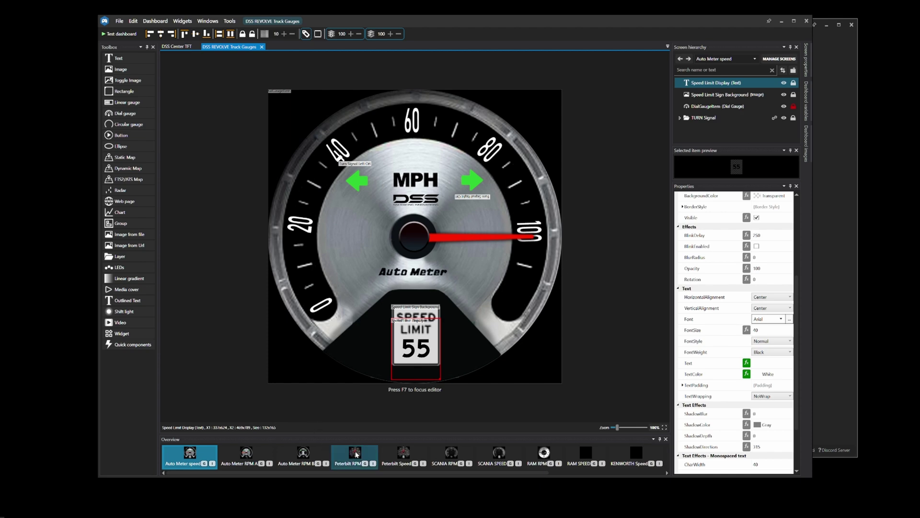
- Select the Peterbilt RPM screen's DialGaugeItem and check that its Value is bound to [Rpms]
click(377, 453)
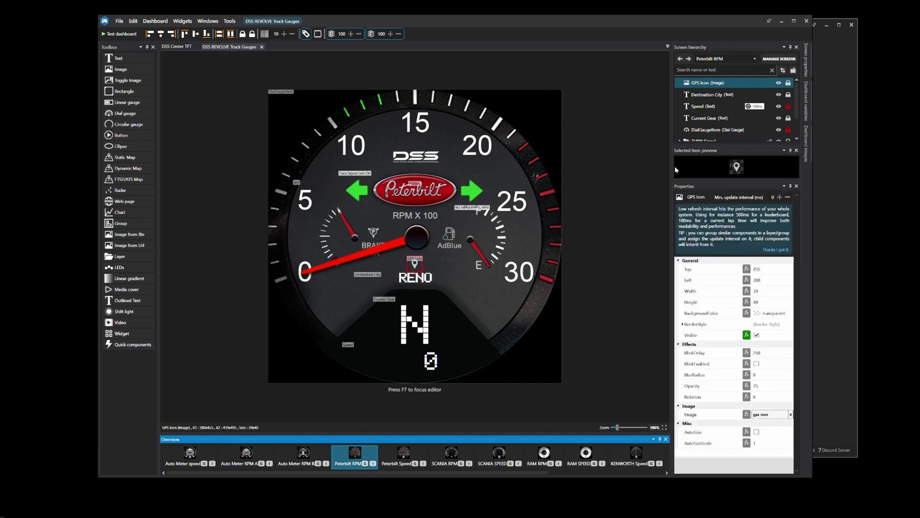
scroll(728, 90, down, 2)
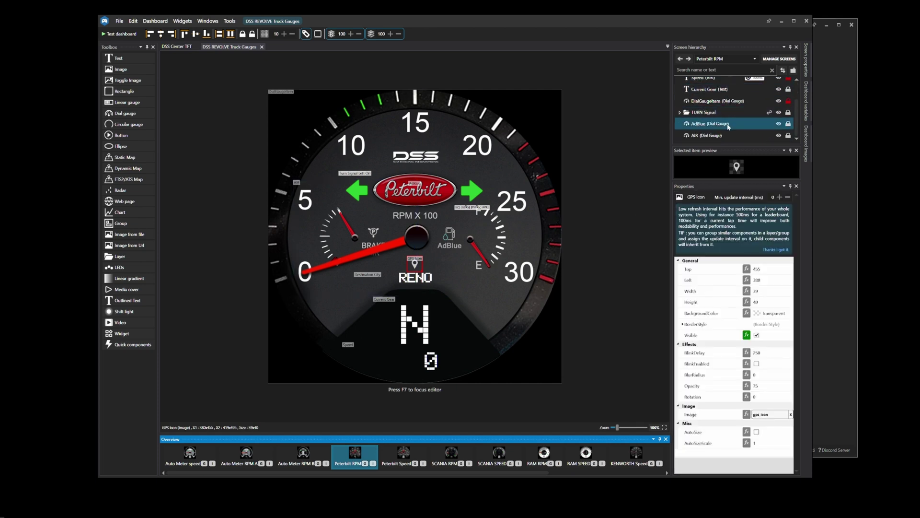
click(727, 102)
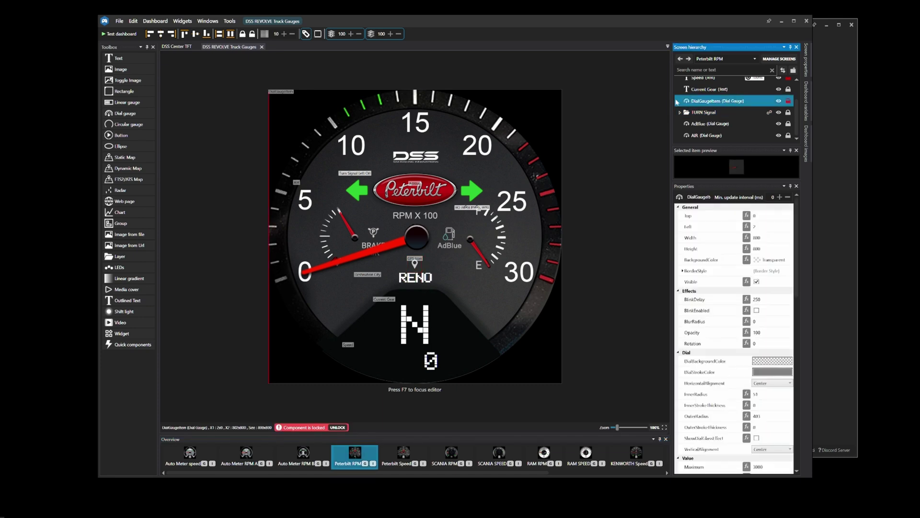
scroll(708, 304, down, 3)
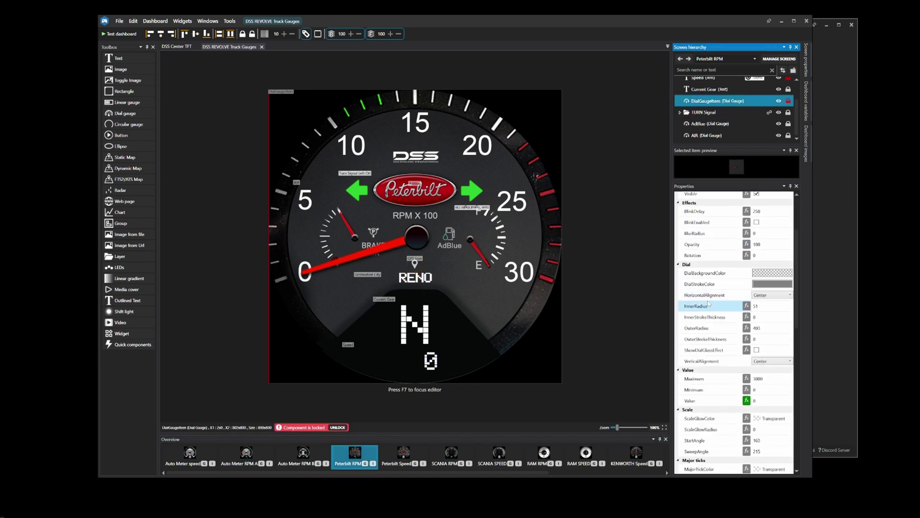
click(747, 401)
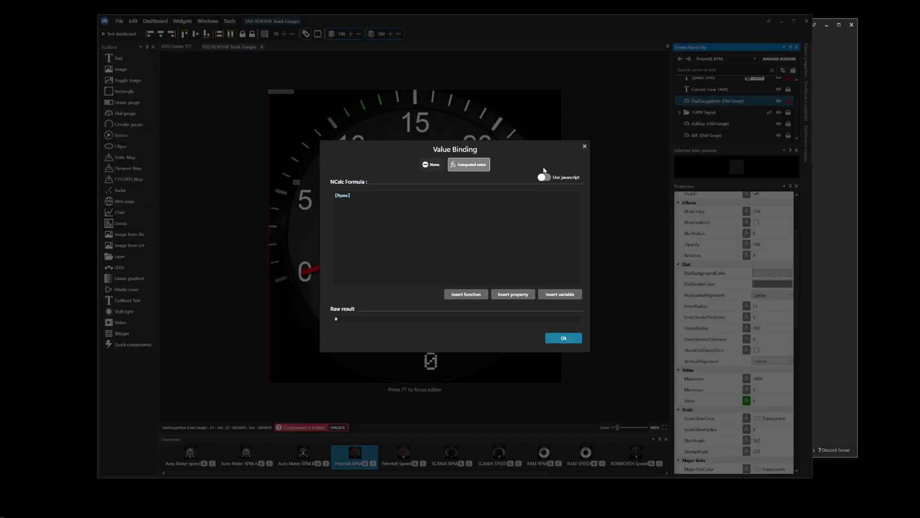
click(563, 338)
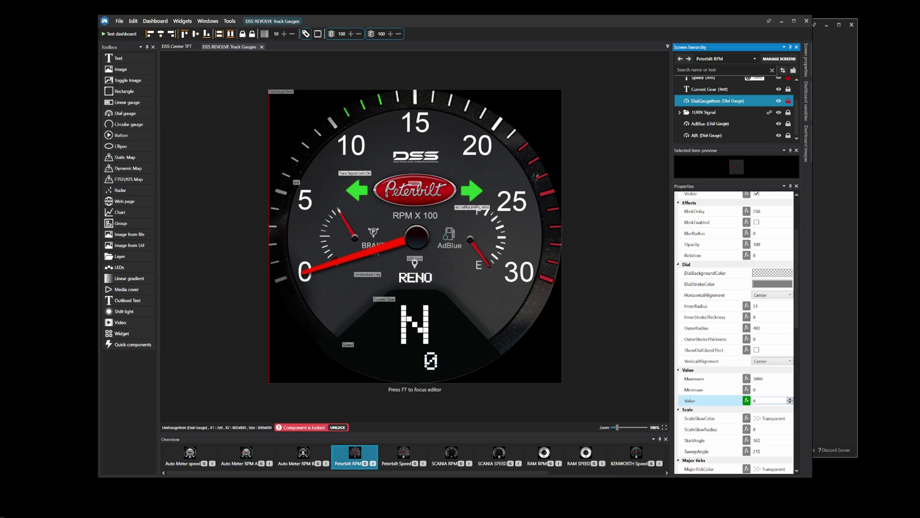
- Leave the dial's Minimum value at 0
click(769, 389)
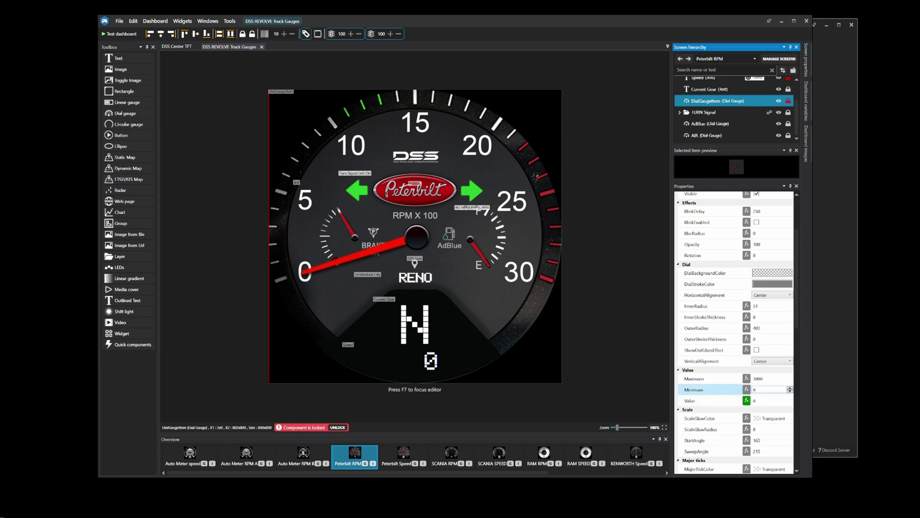
click(770, 390)
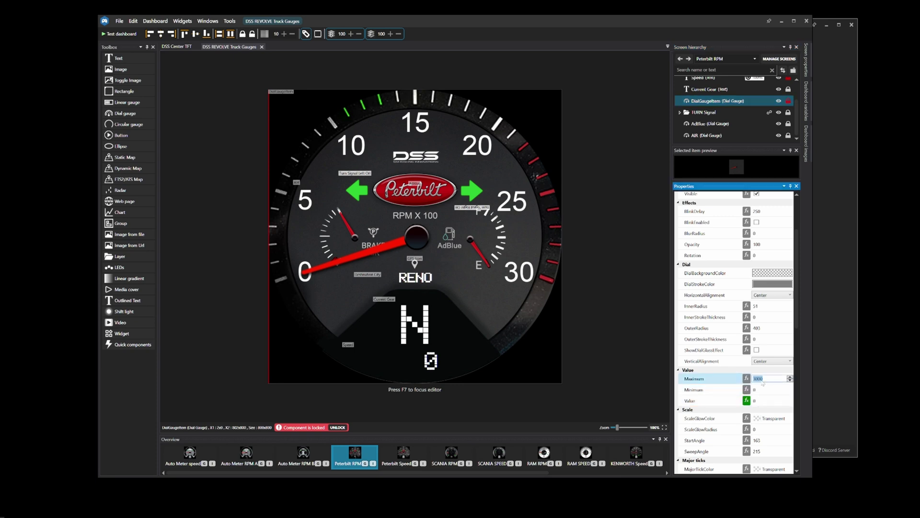
key(Return)
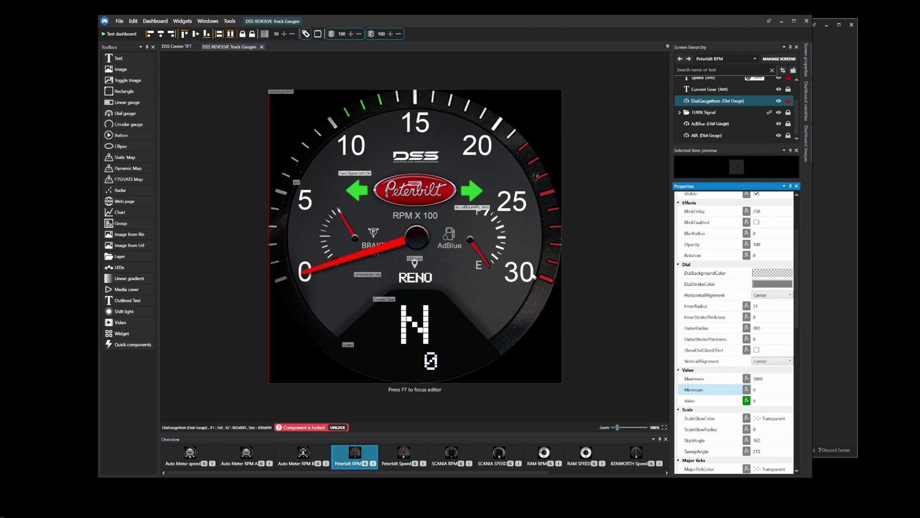
scroll(736, 390, up, 2)
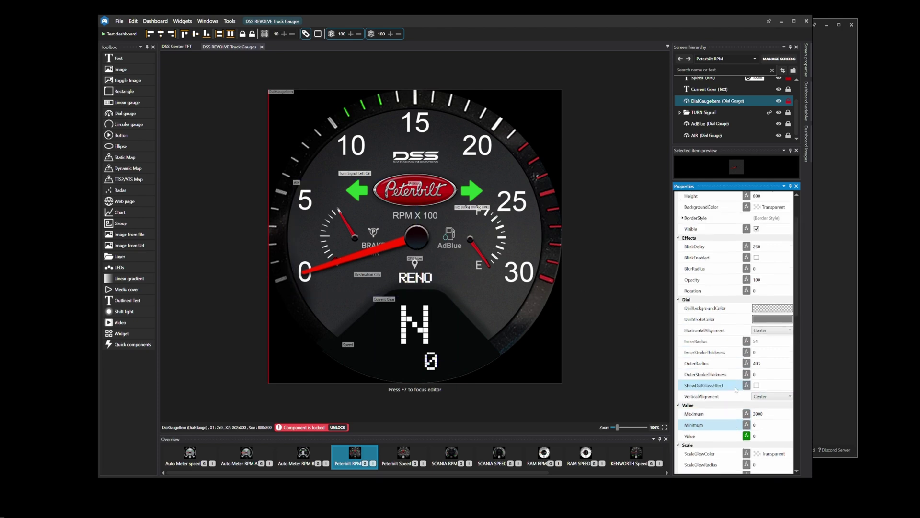
scroll(735, 390, down, 6)
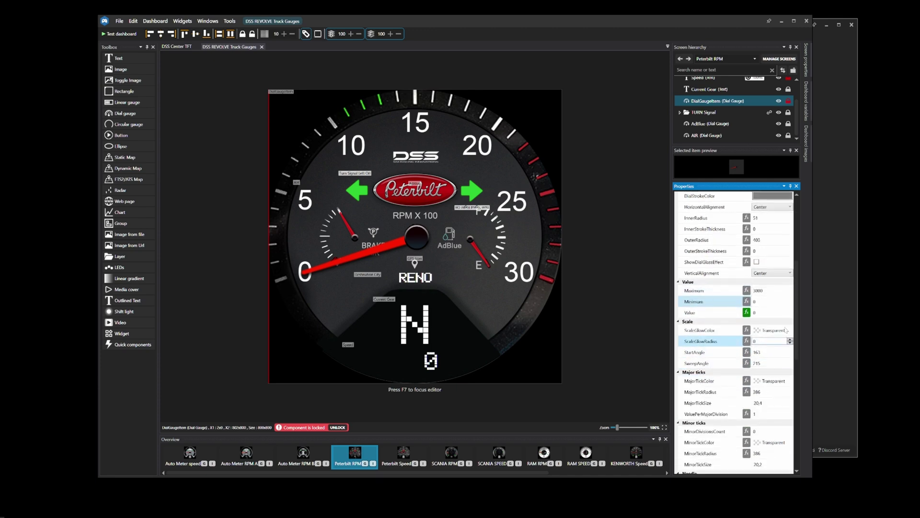
- Try lowering the dial's StartAngle from 163 to 157, then return it to 163
click(759, 352)
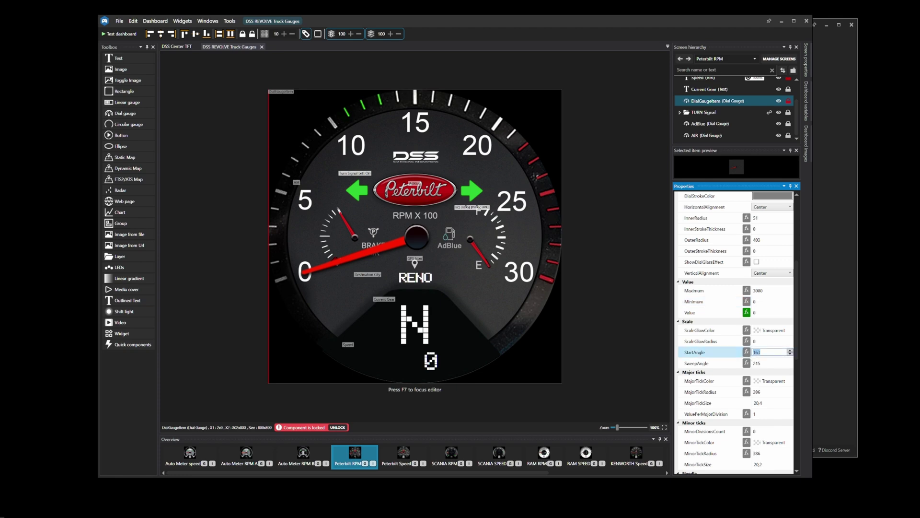
click(790, 354)
click(790, 355)
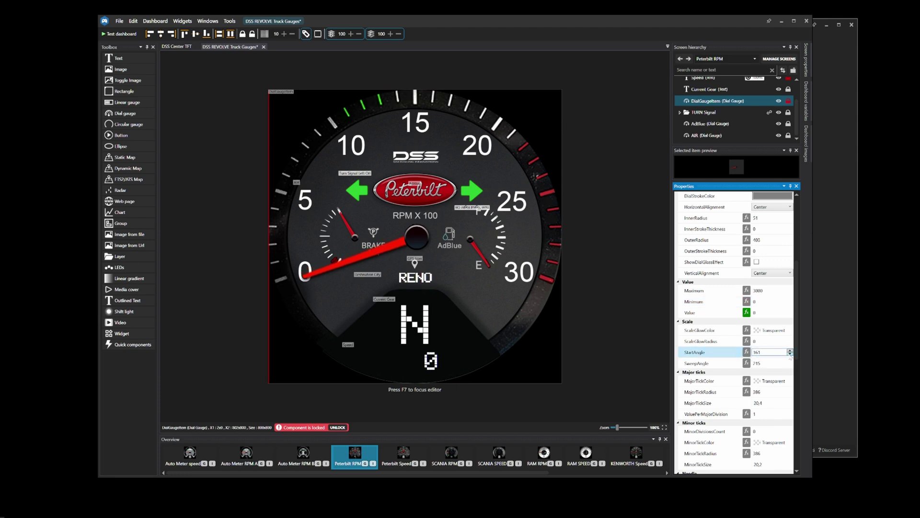
click(790, 354)
click(790, 355)
click(790, 355)
click(790, 354)
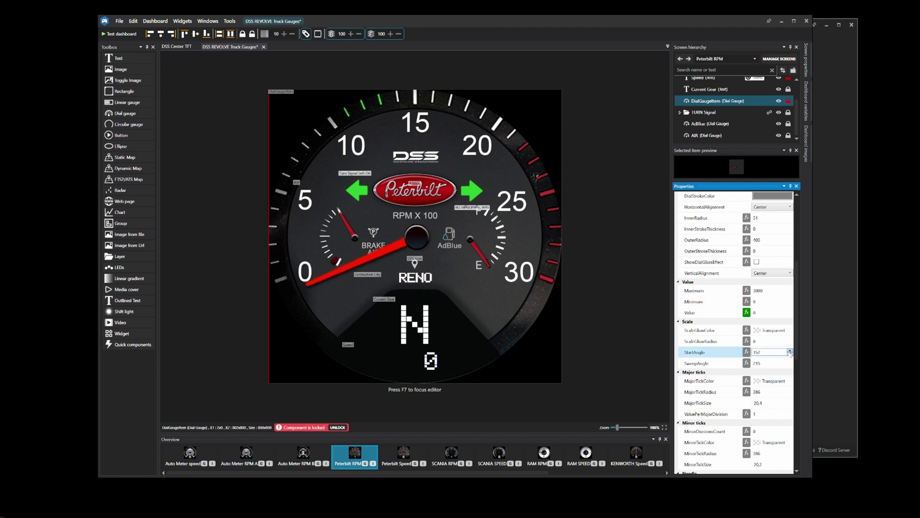
click(790, 350)
click(790, 351)
click(790, 351)
click(790, 350)
click(790, 351)
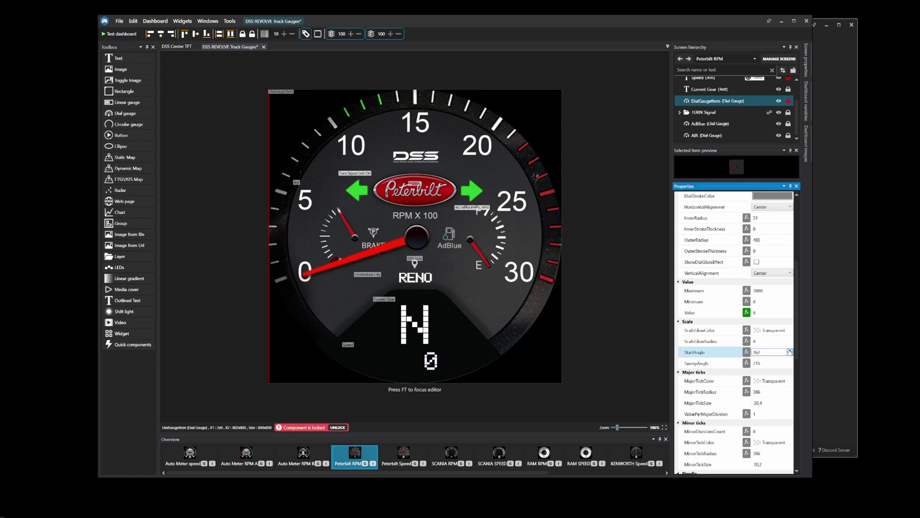
click(790, 351)
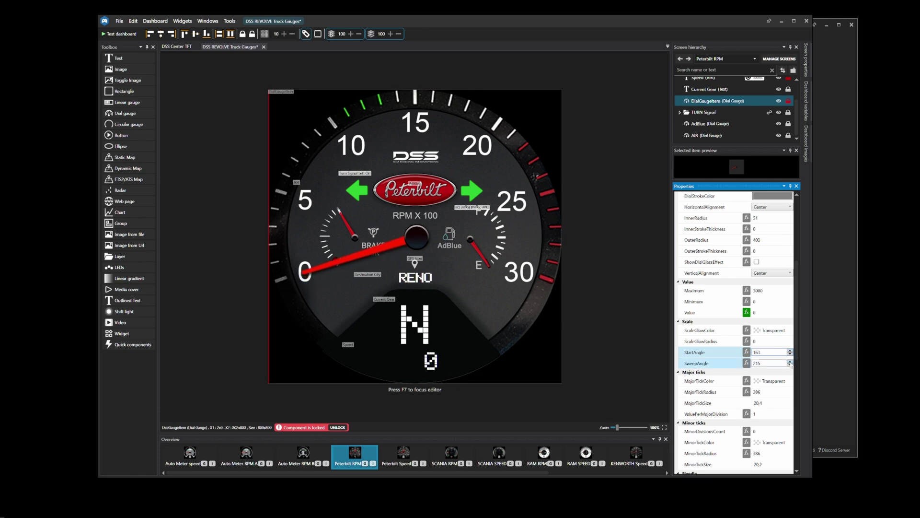
- Raise the dial's SweepAngle to 223 and enter a test Value of 3000
click(790, 362)
click(790, 362)
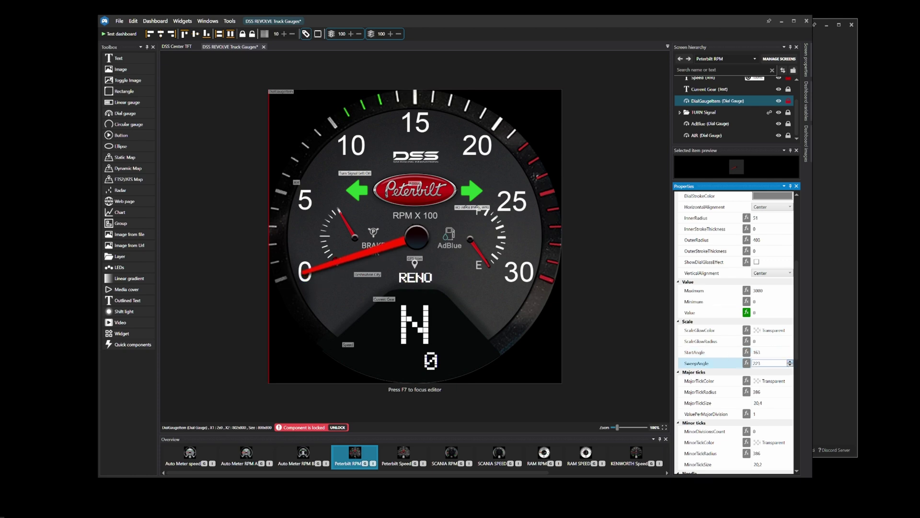
click(767, 312)
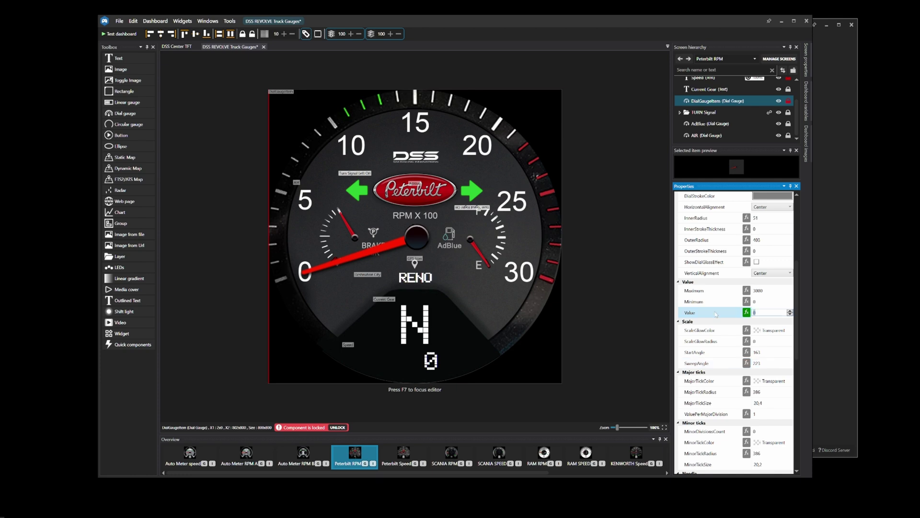
text(3000)
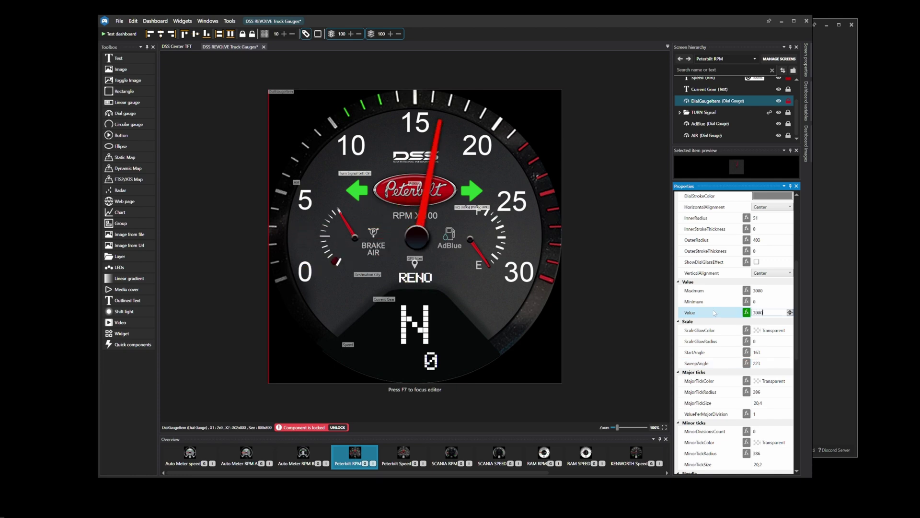
- Commit the 3000 test value, then close the REVOLVE Truck Gauges dashboard, answering No to saving
click(767, 363)
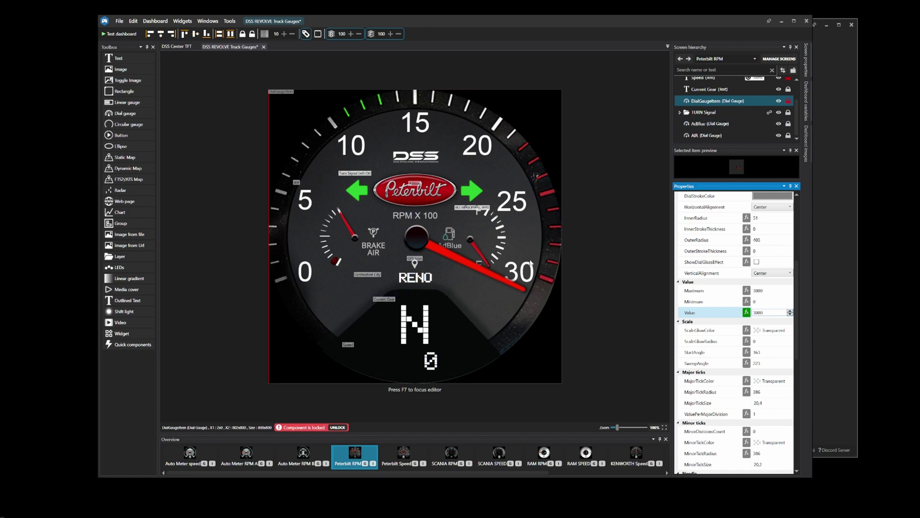
click(418, 248)
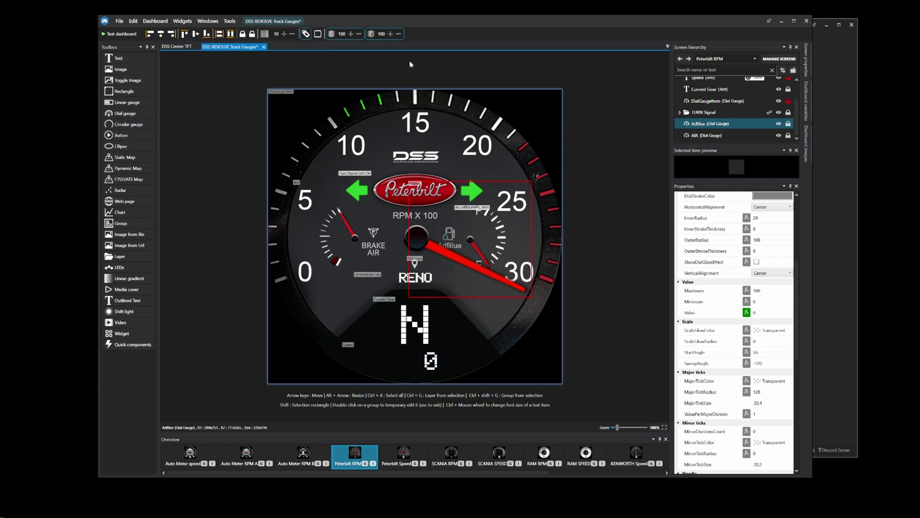
click(264, 46)
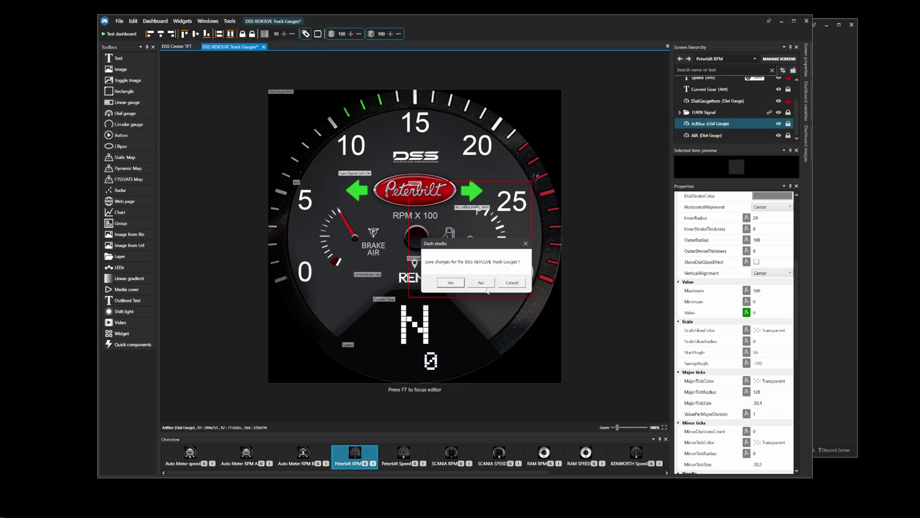
click(482, 283)
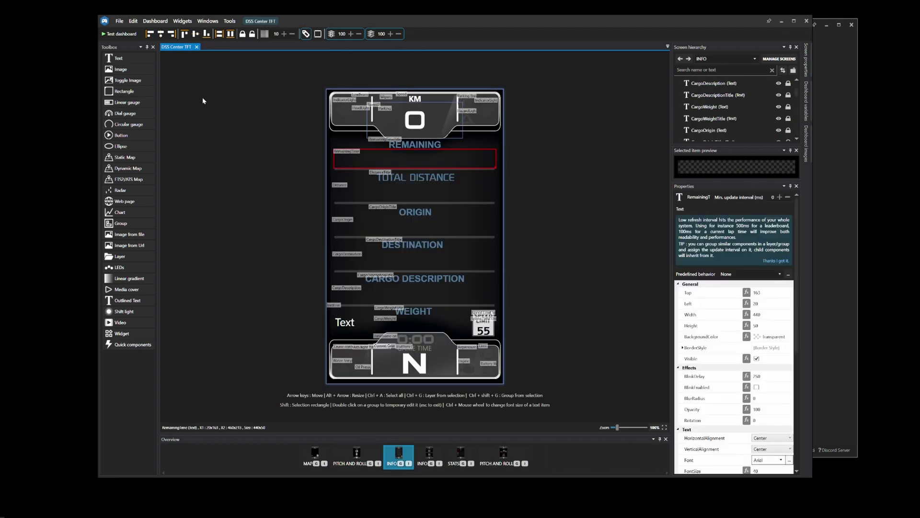